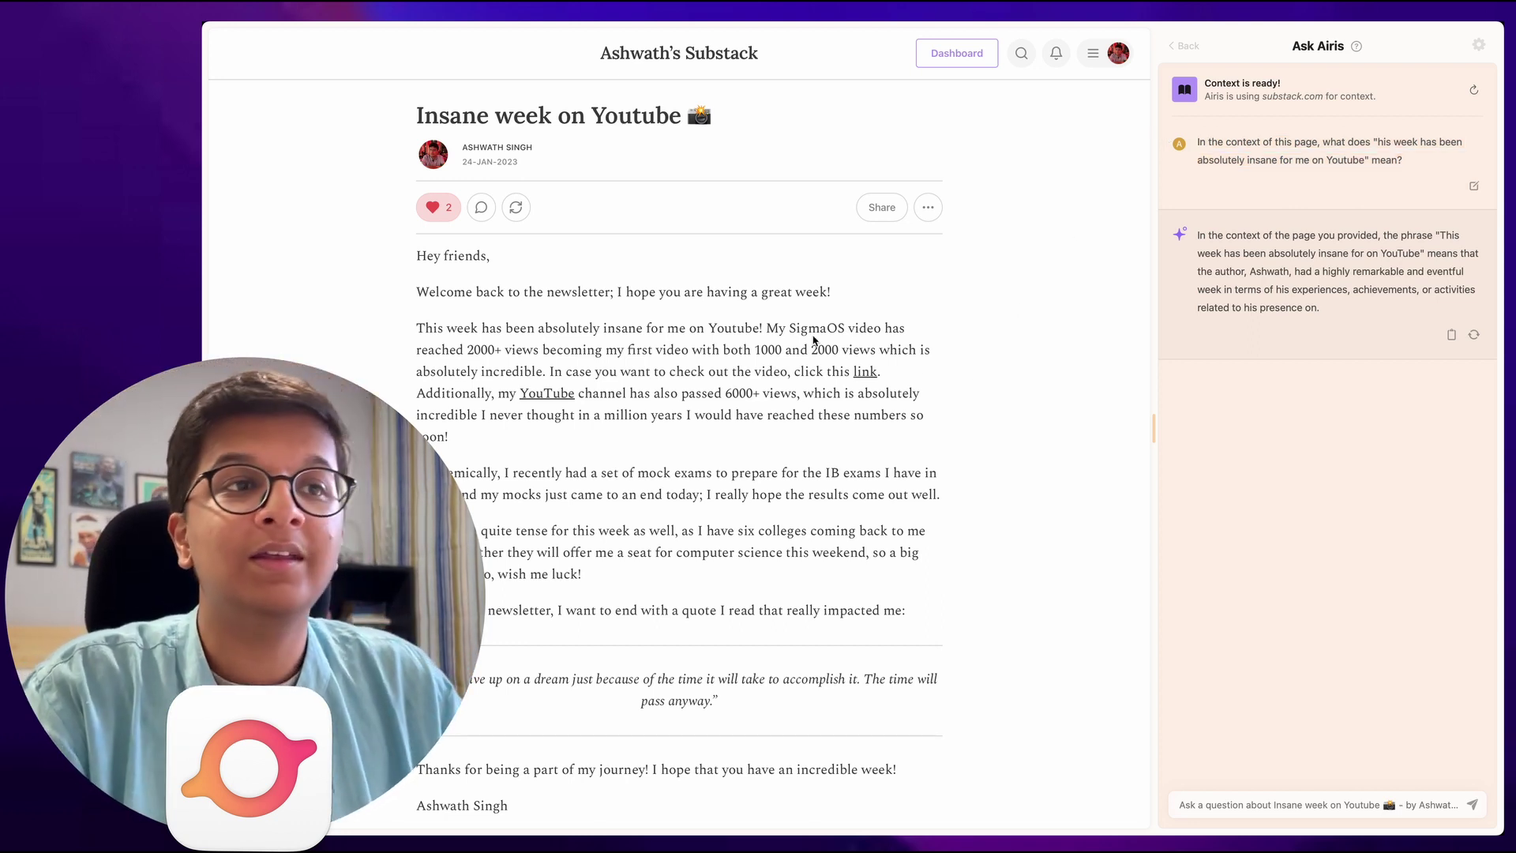
Select the post's opening sentence and have Airis explain it.
drag(421, 336, 766, 326)
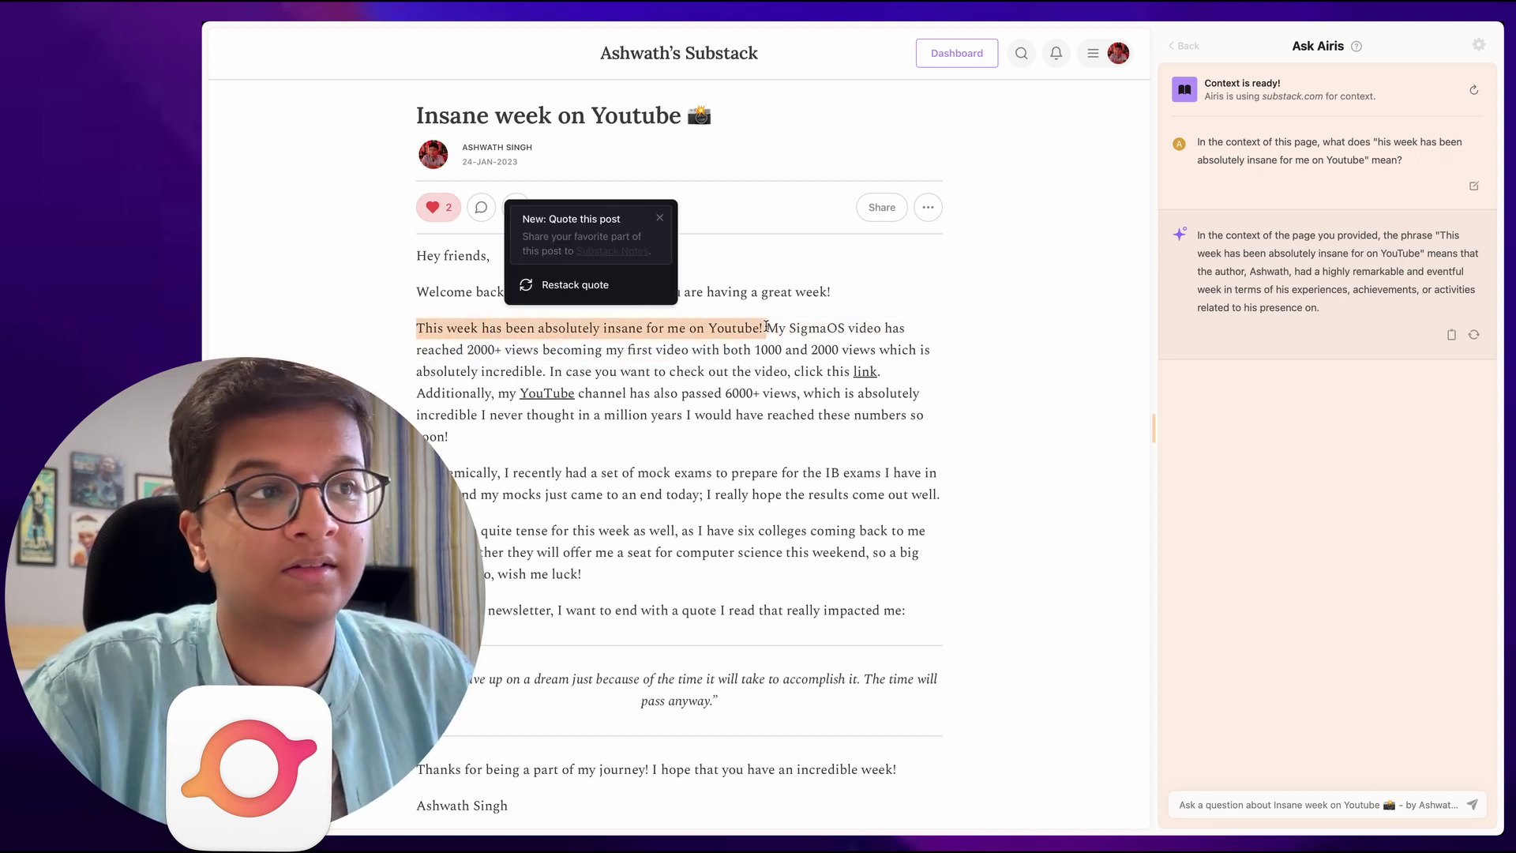
right_click(700, 335)
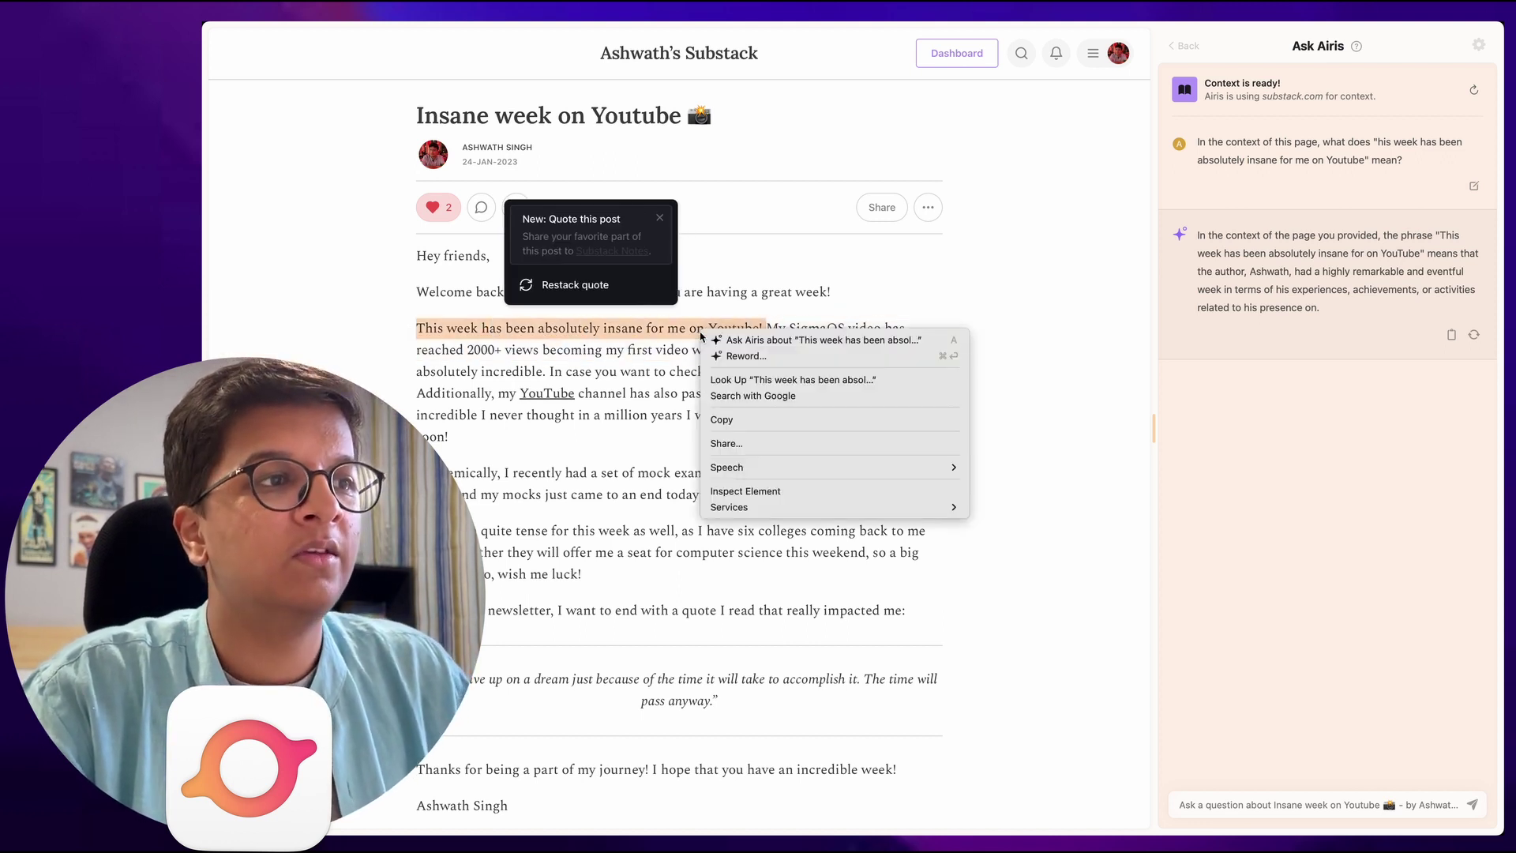
click(773, 342)
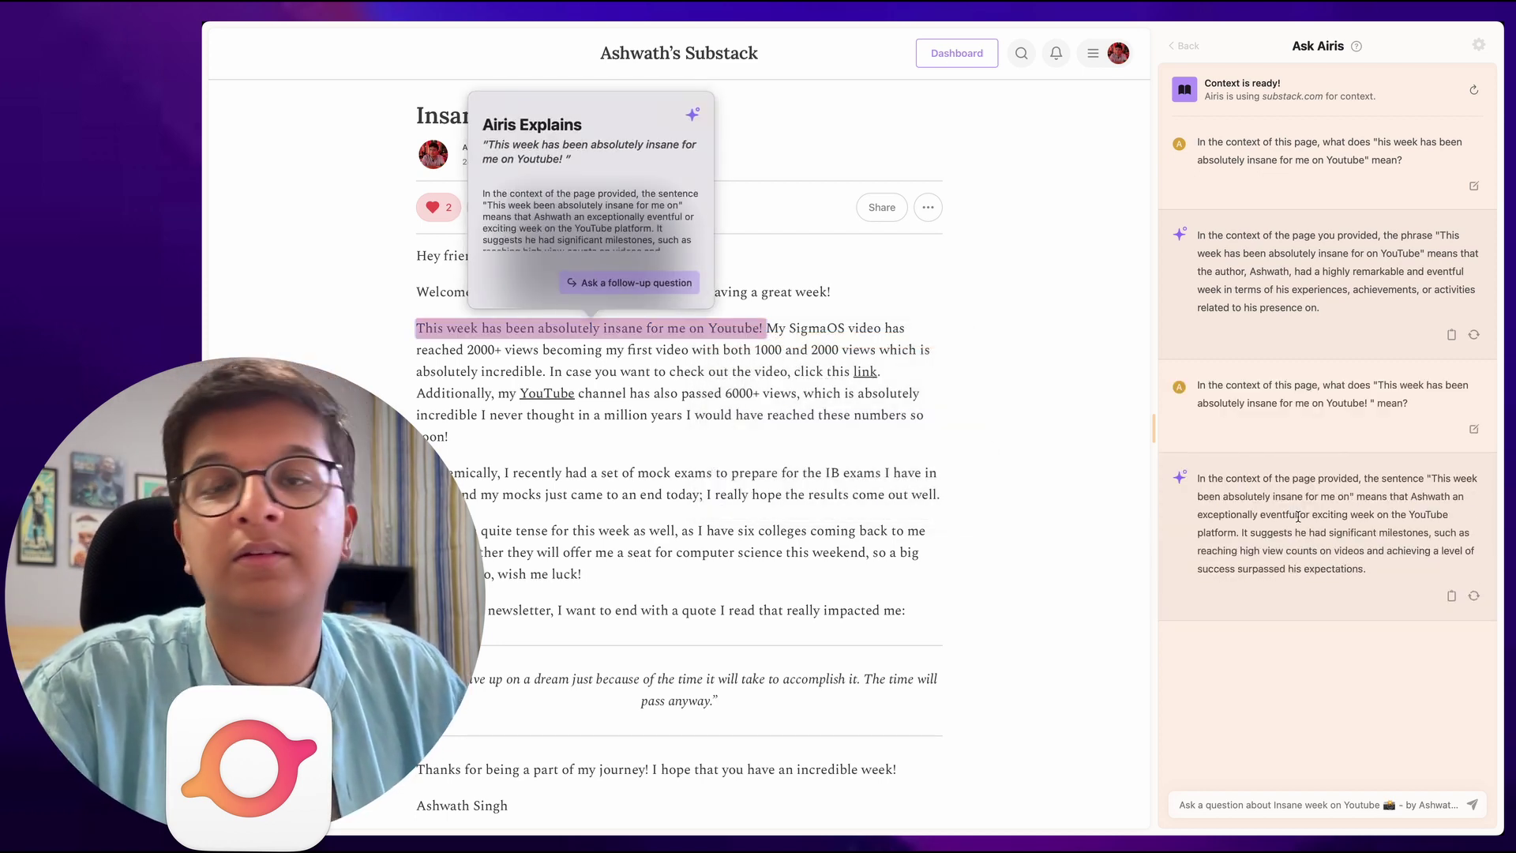
click(1293, 779)
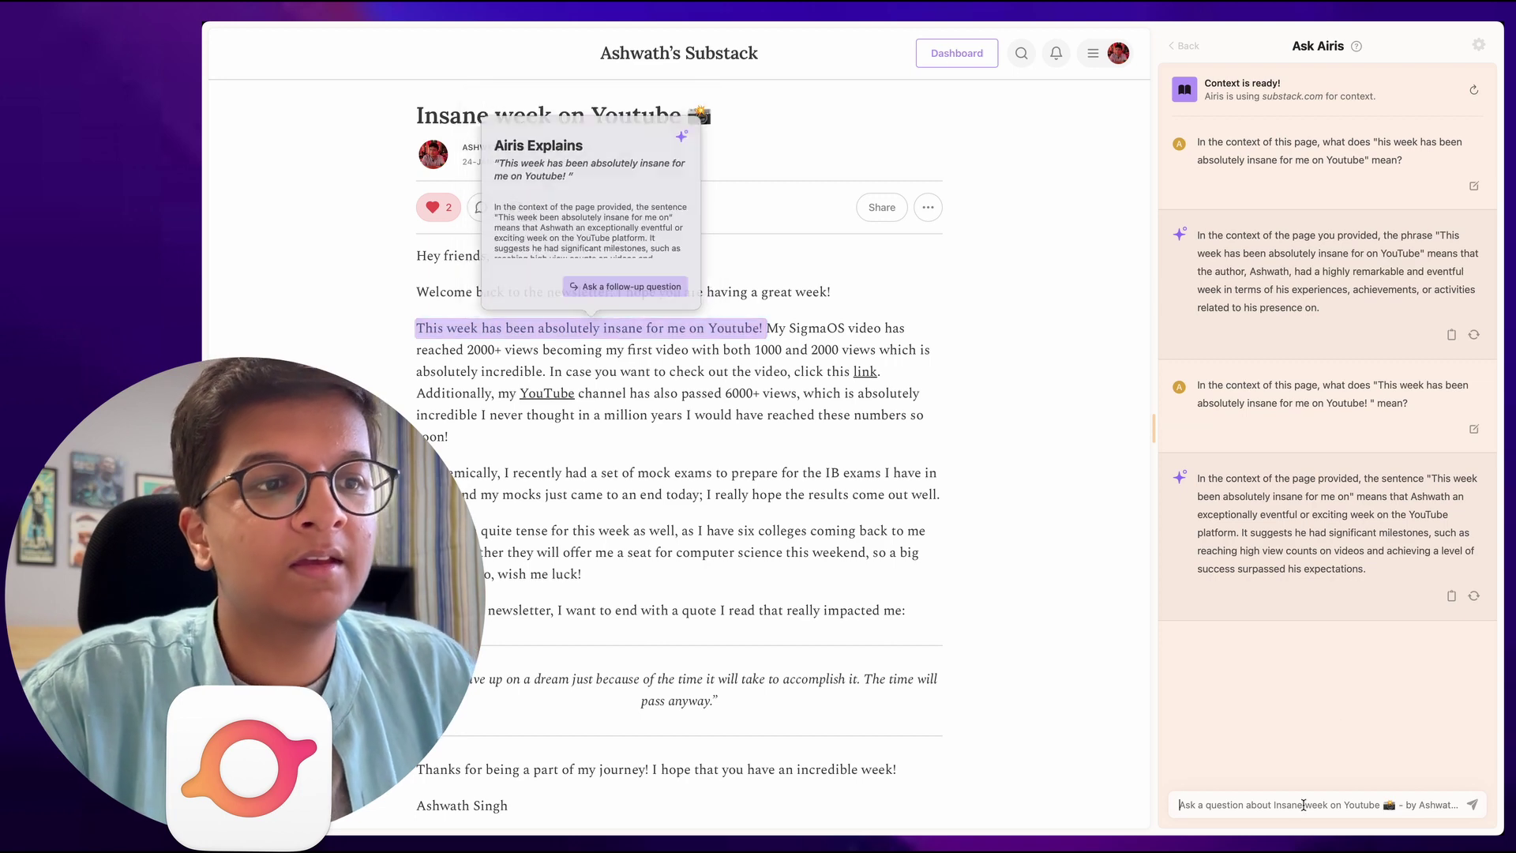
Ask Airis 'Summarise this webpage' and then 'What are the YouTube Milestones?'.
text(Summarise this)
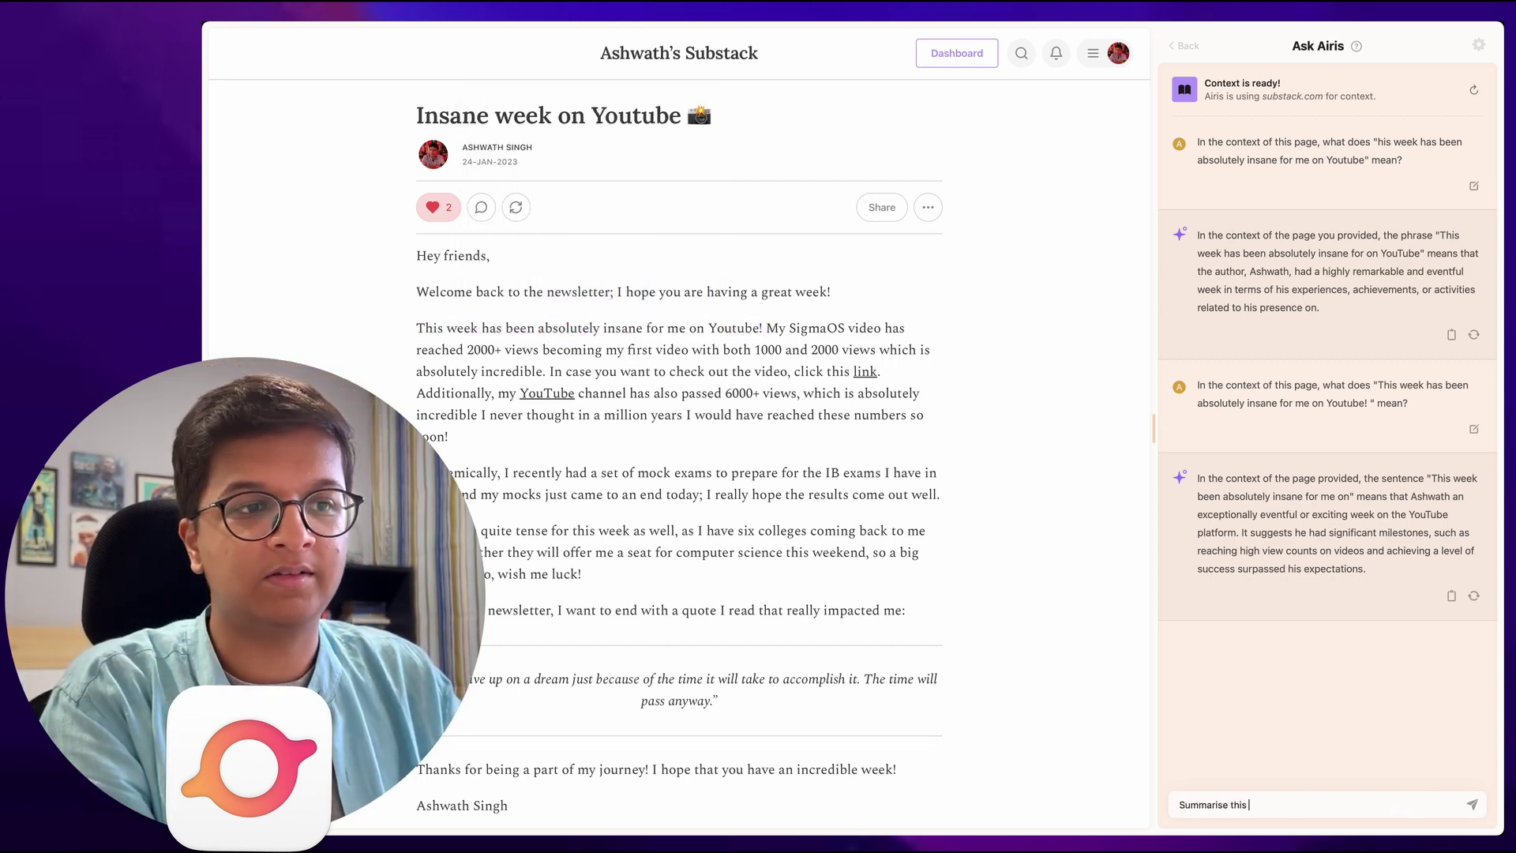
text( webpage)
key(Return)
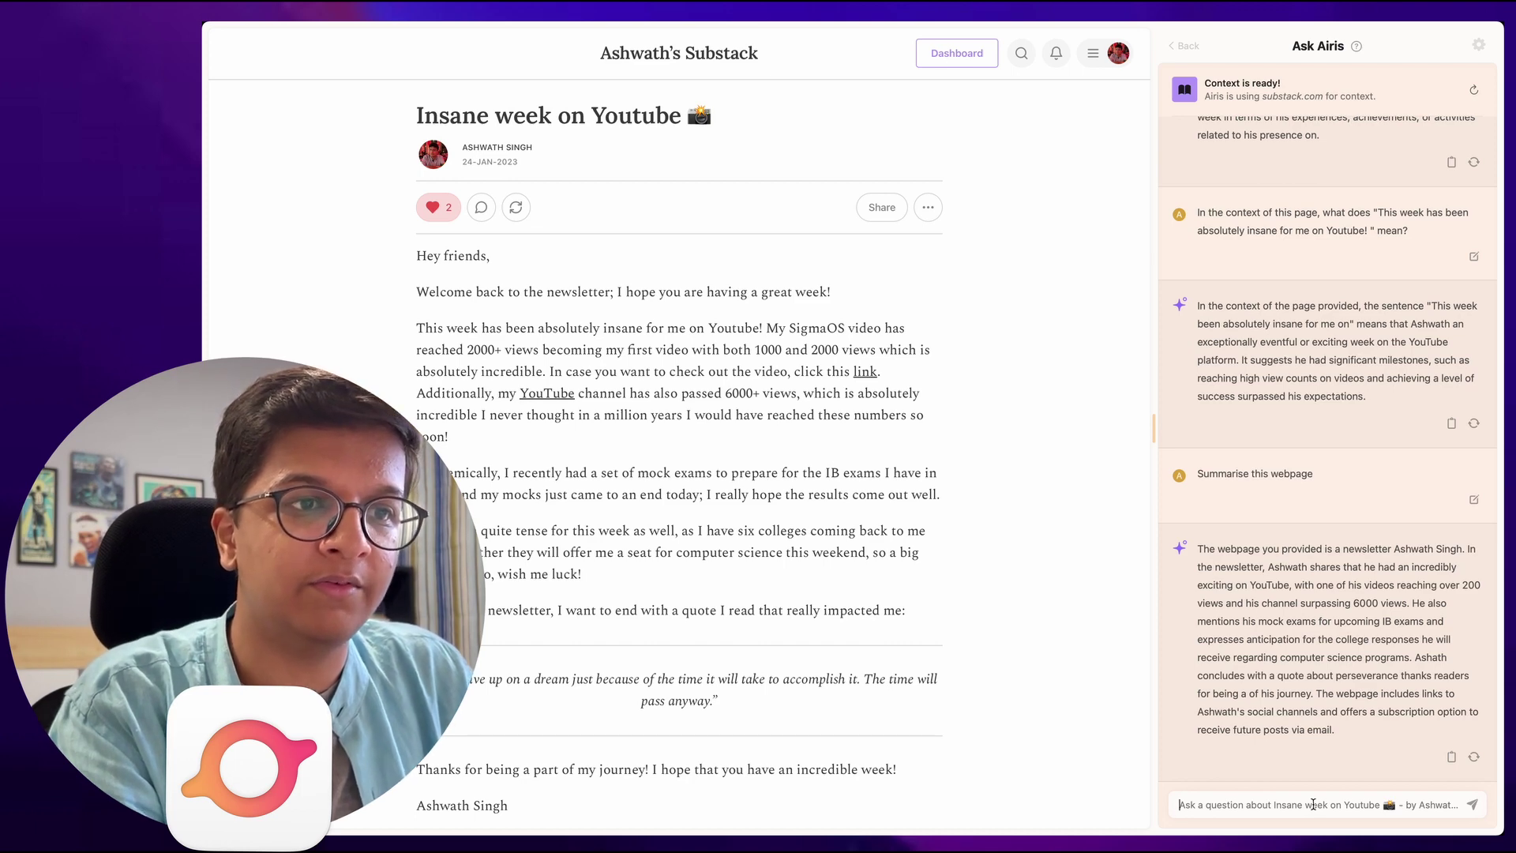
text(What)
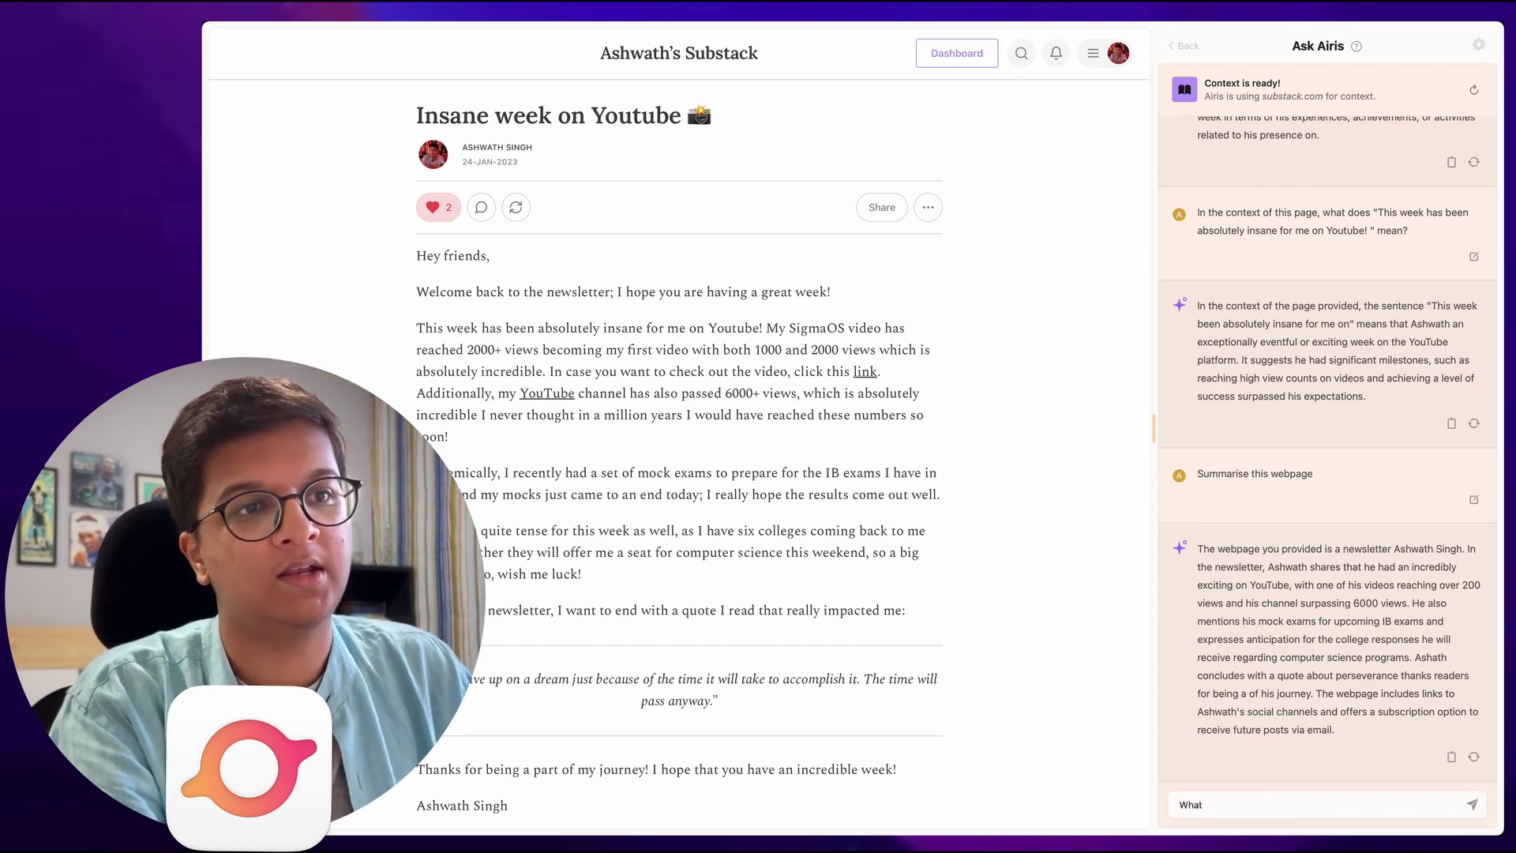
text( are the YouTube Milestones?)
key(Return)
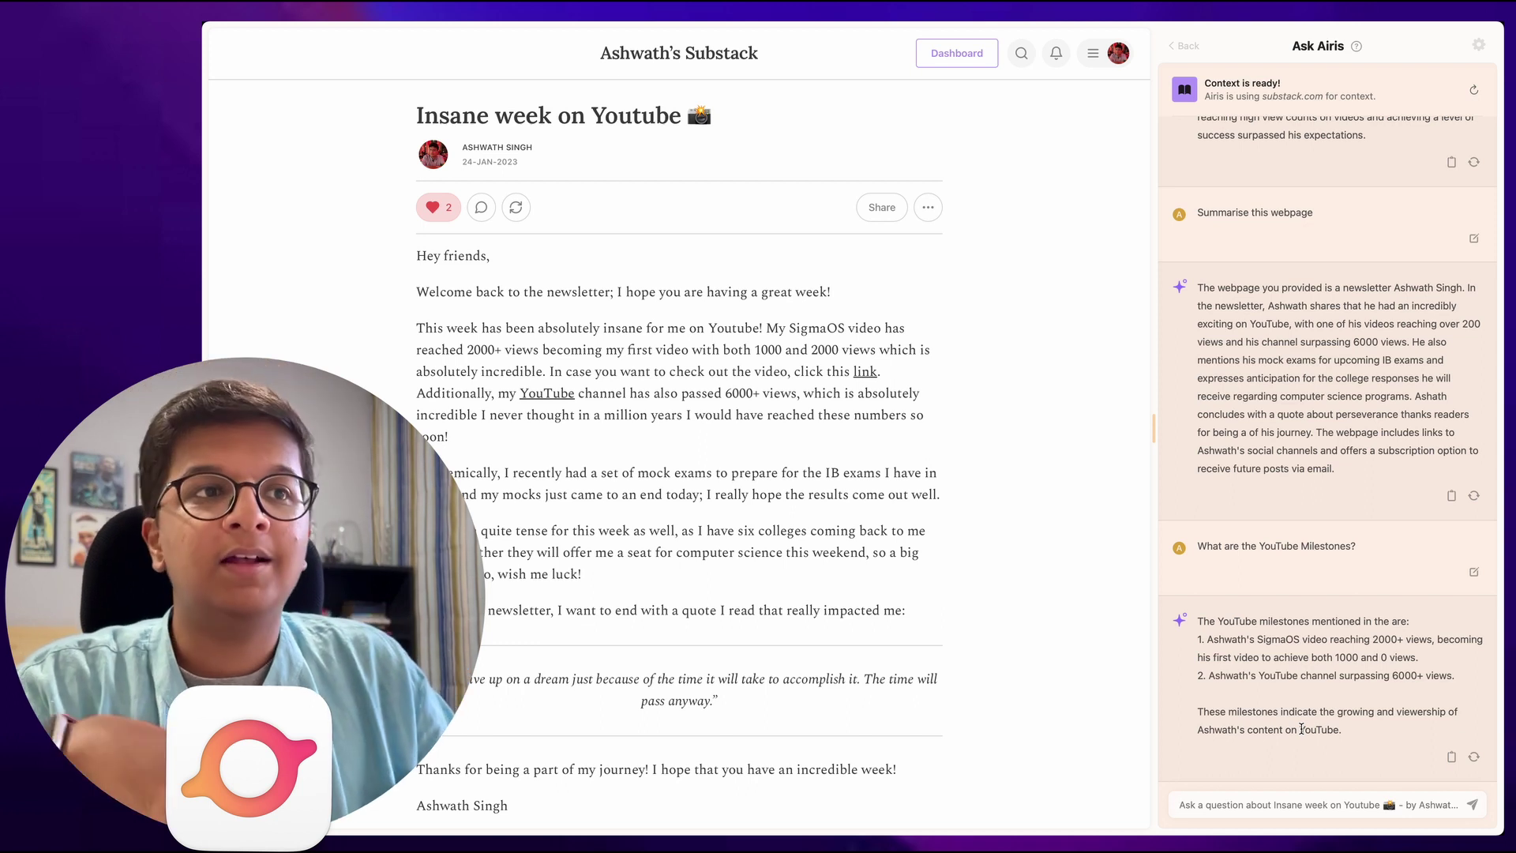
Clear the stray letter from the question box and switch to the Economic Times AI-regulation article.
text(a)
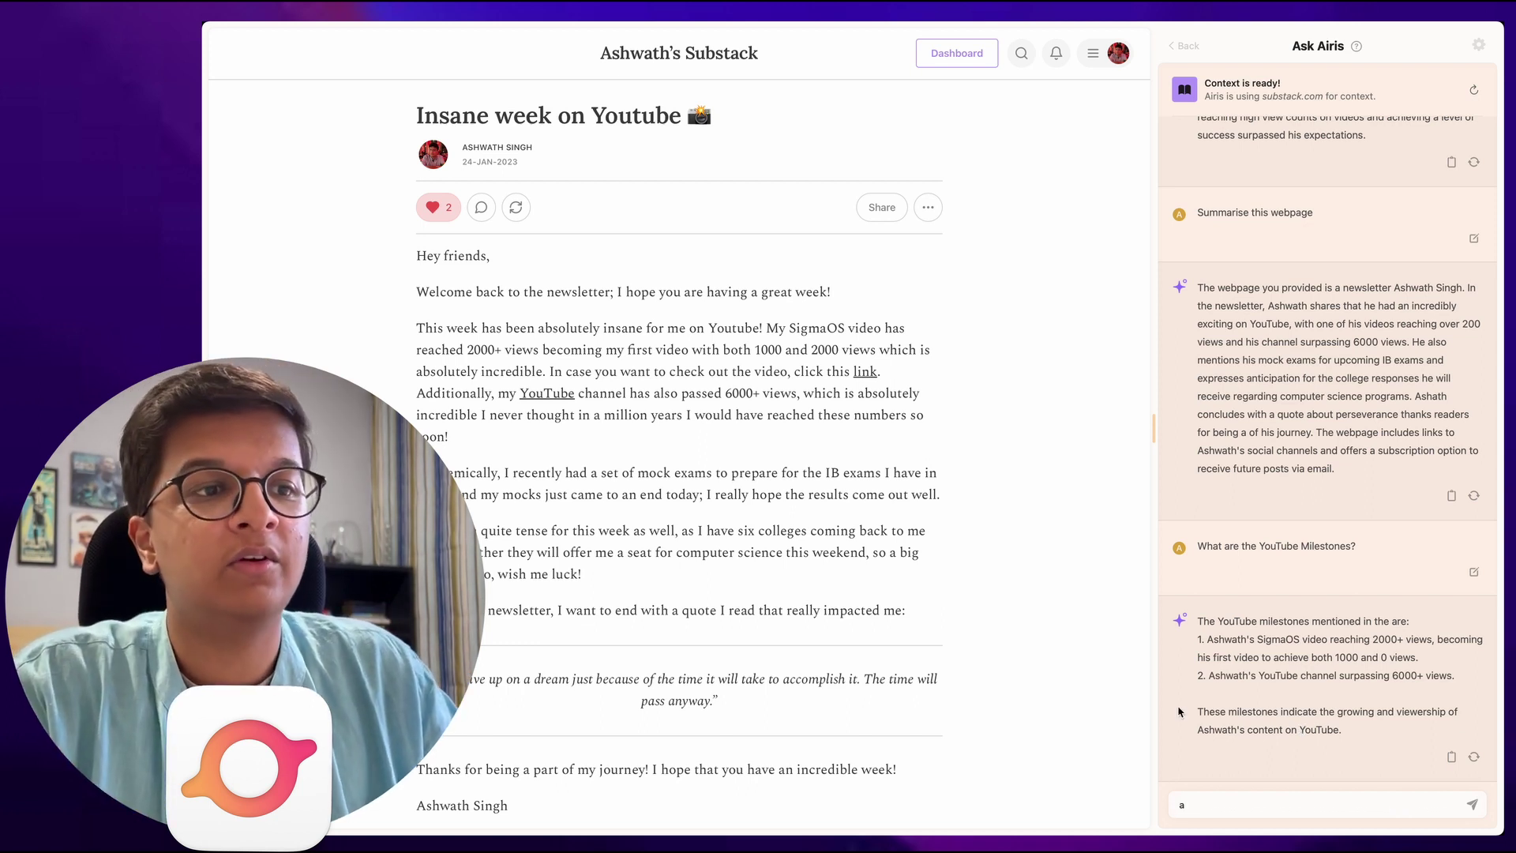
key(BackSpace)
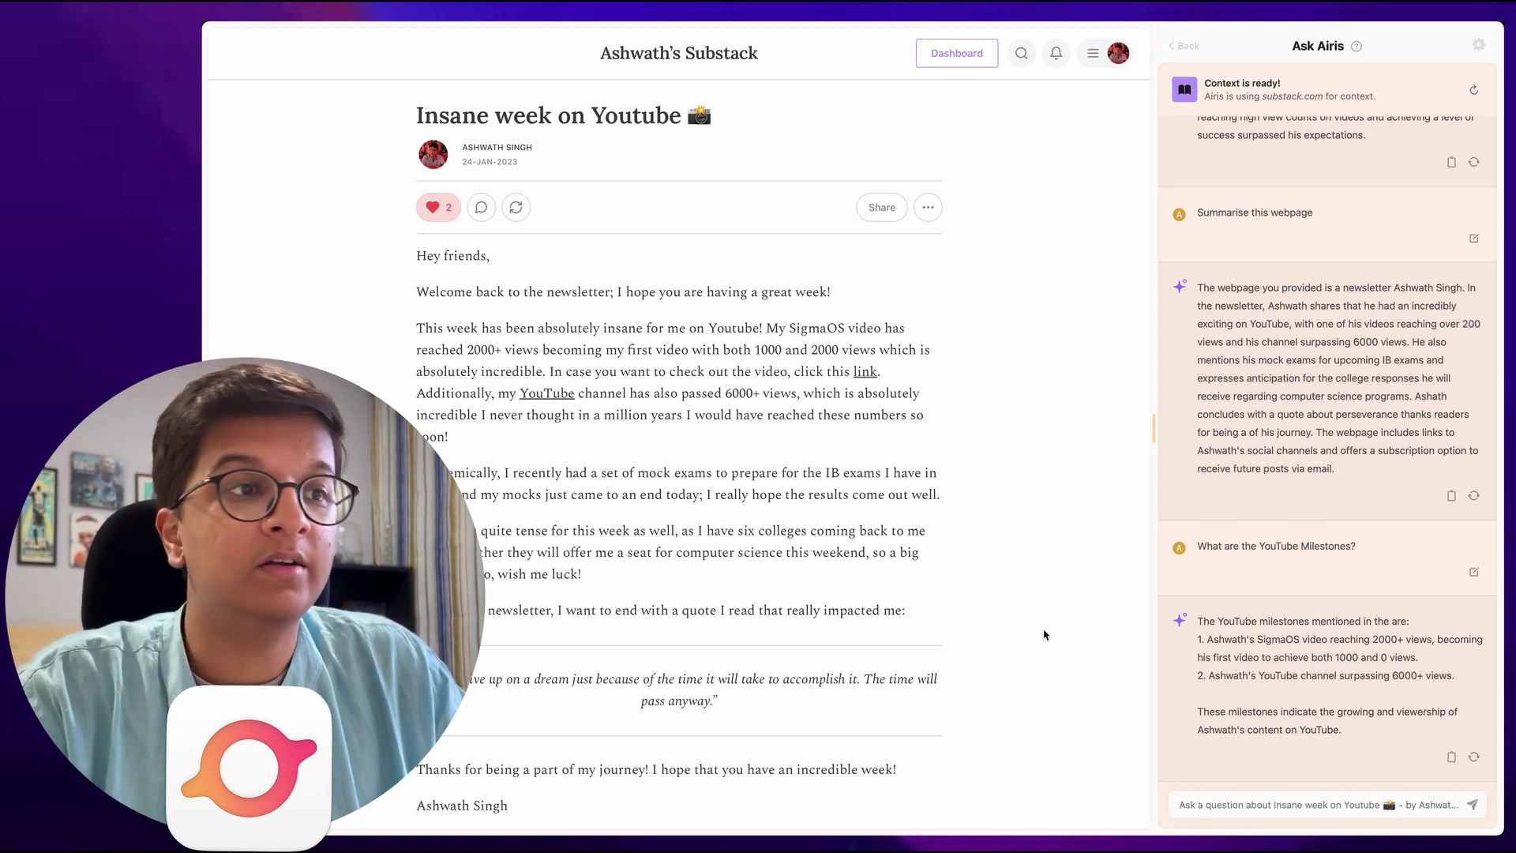
key(ctrl+Tab)
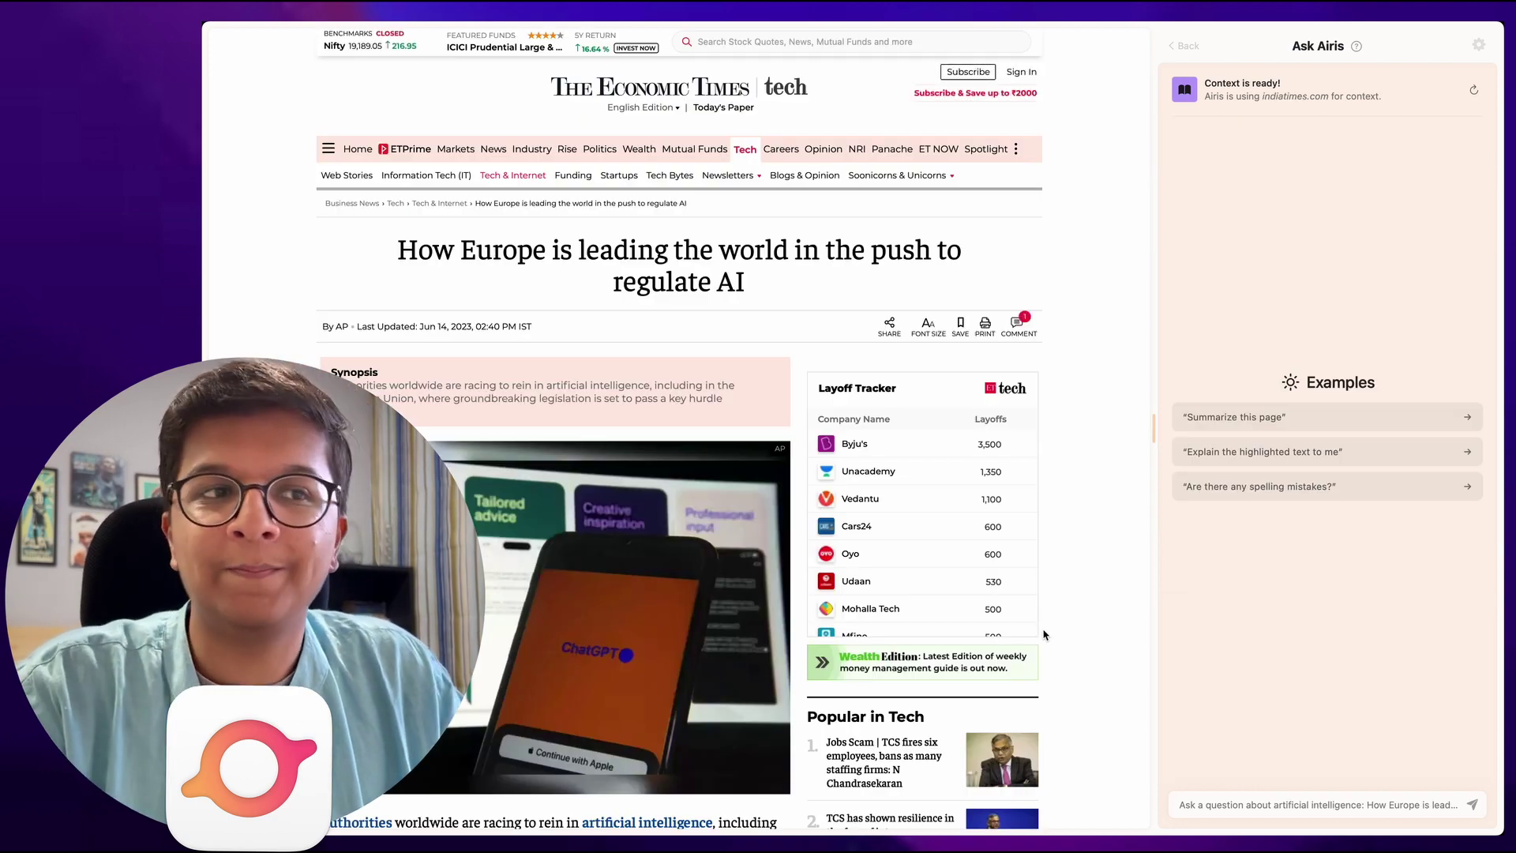
Have Airis explain the phrase 'EU's main goals' in the Economic Times article.
scroll(647, 459, down, 15)
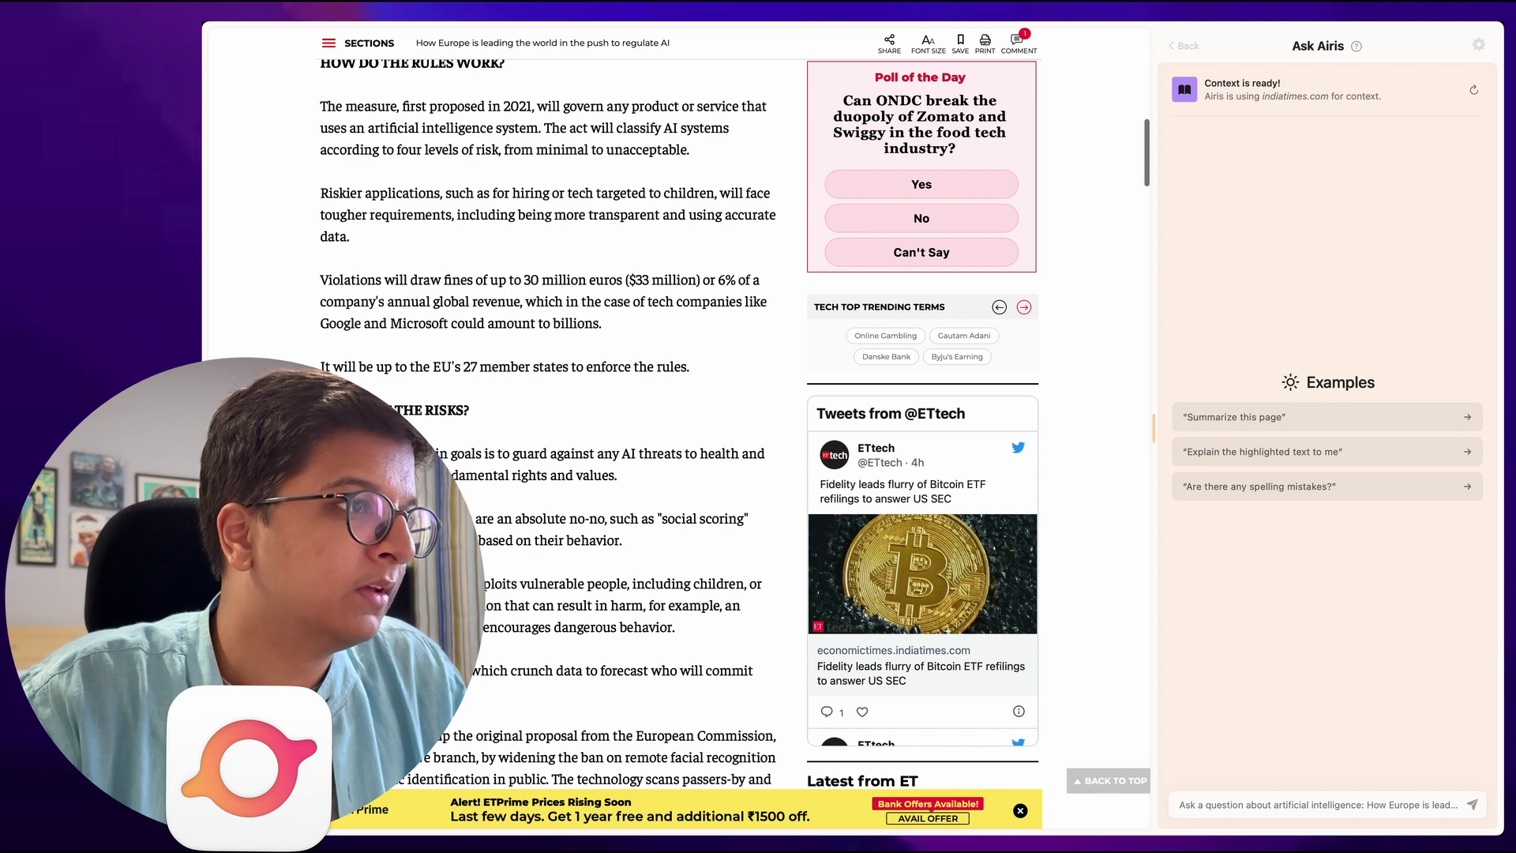
drag(385, 453, 481, 453)
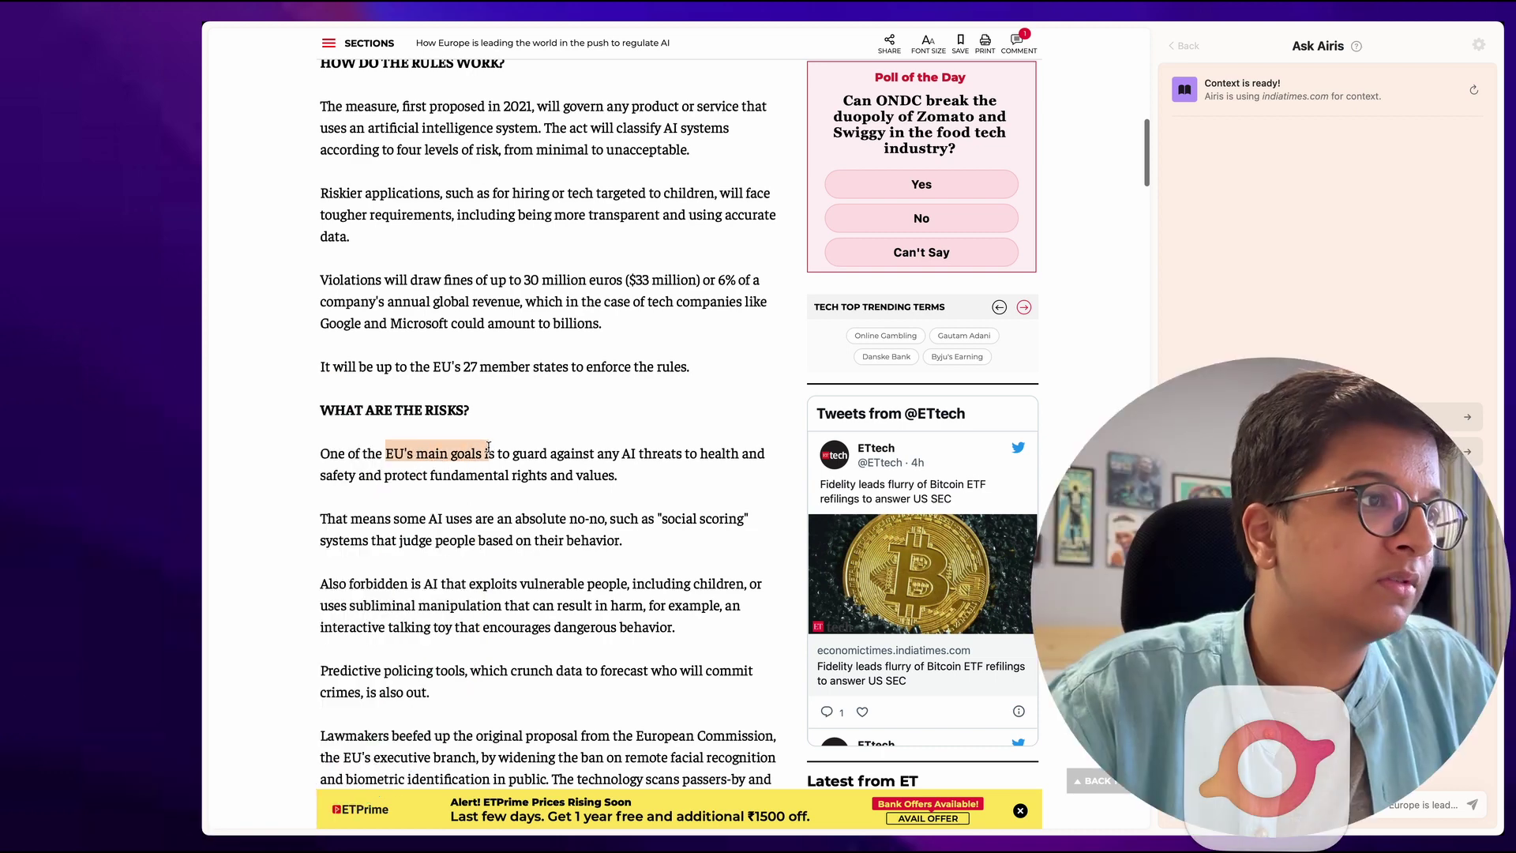
right_click(437, 458)
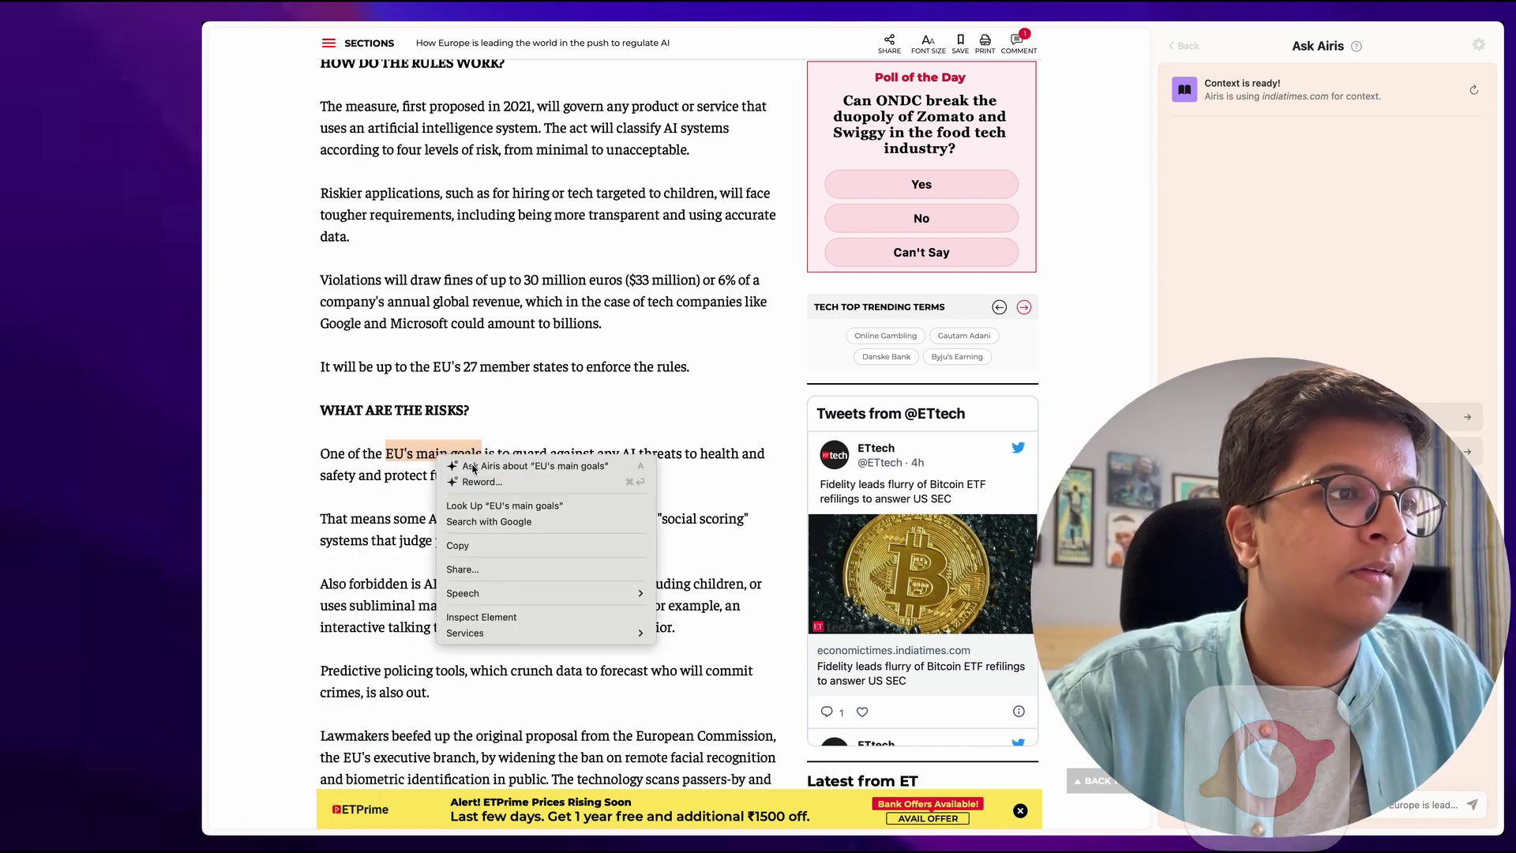
click(475, 468)
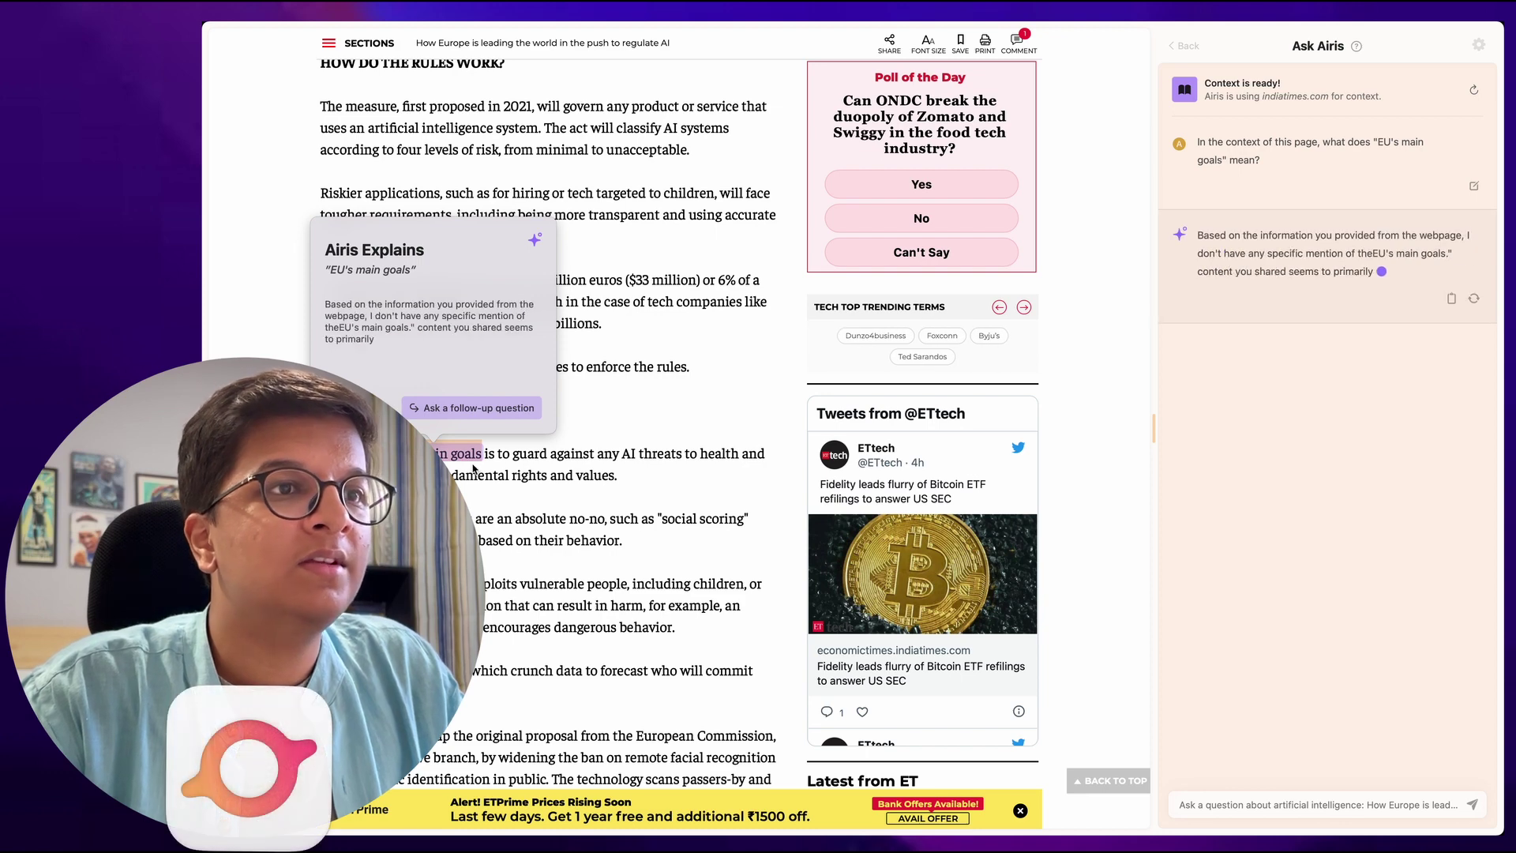
click(1202, 259)
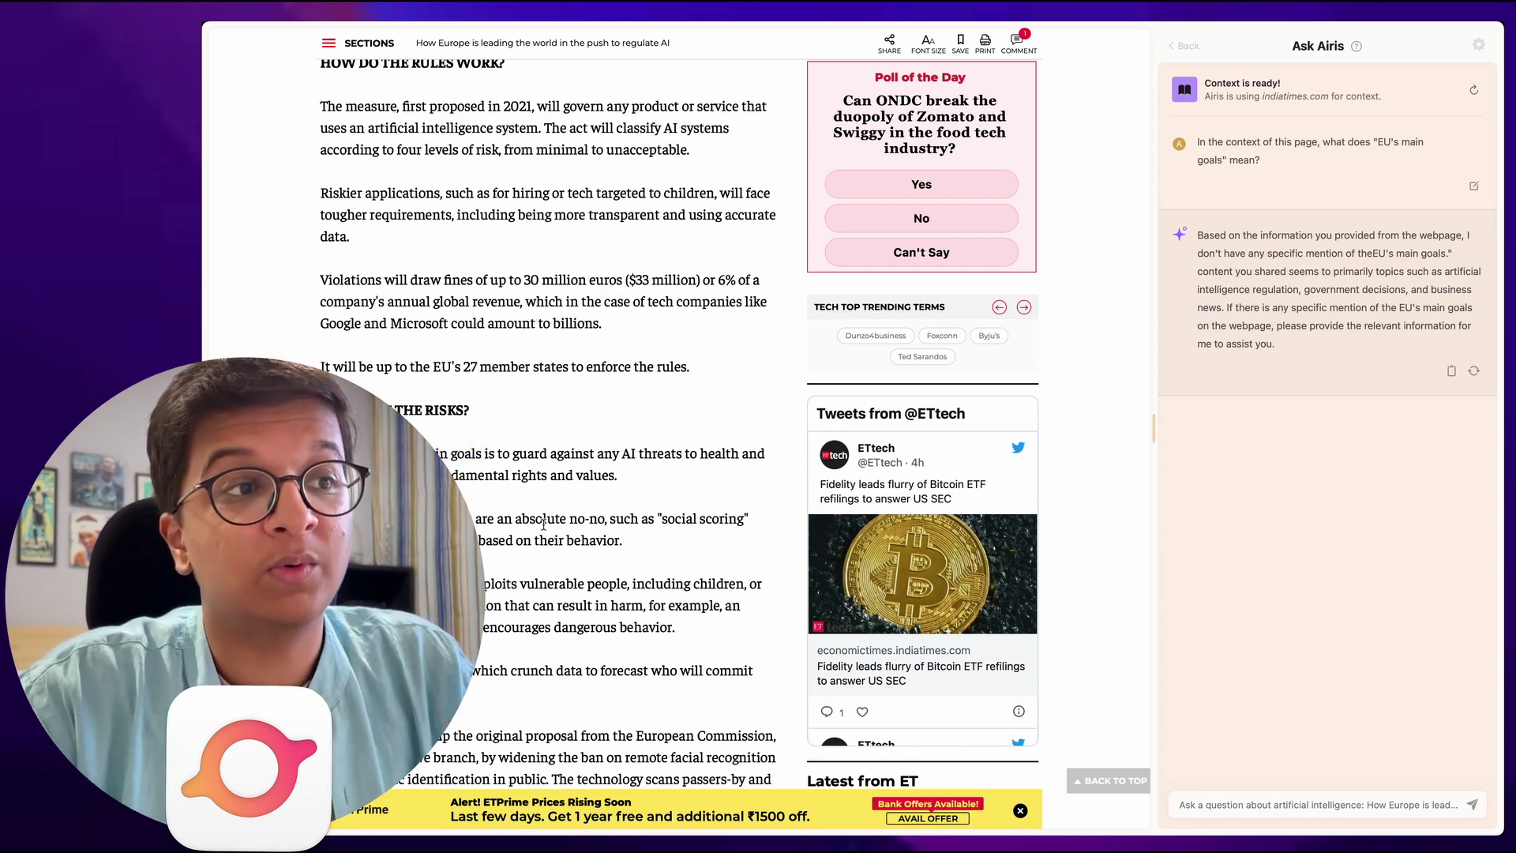
Get Airis's summary of the Economic Times page and review its caveat about the incomplete page view.
scroll(543, 524, up, 3)
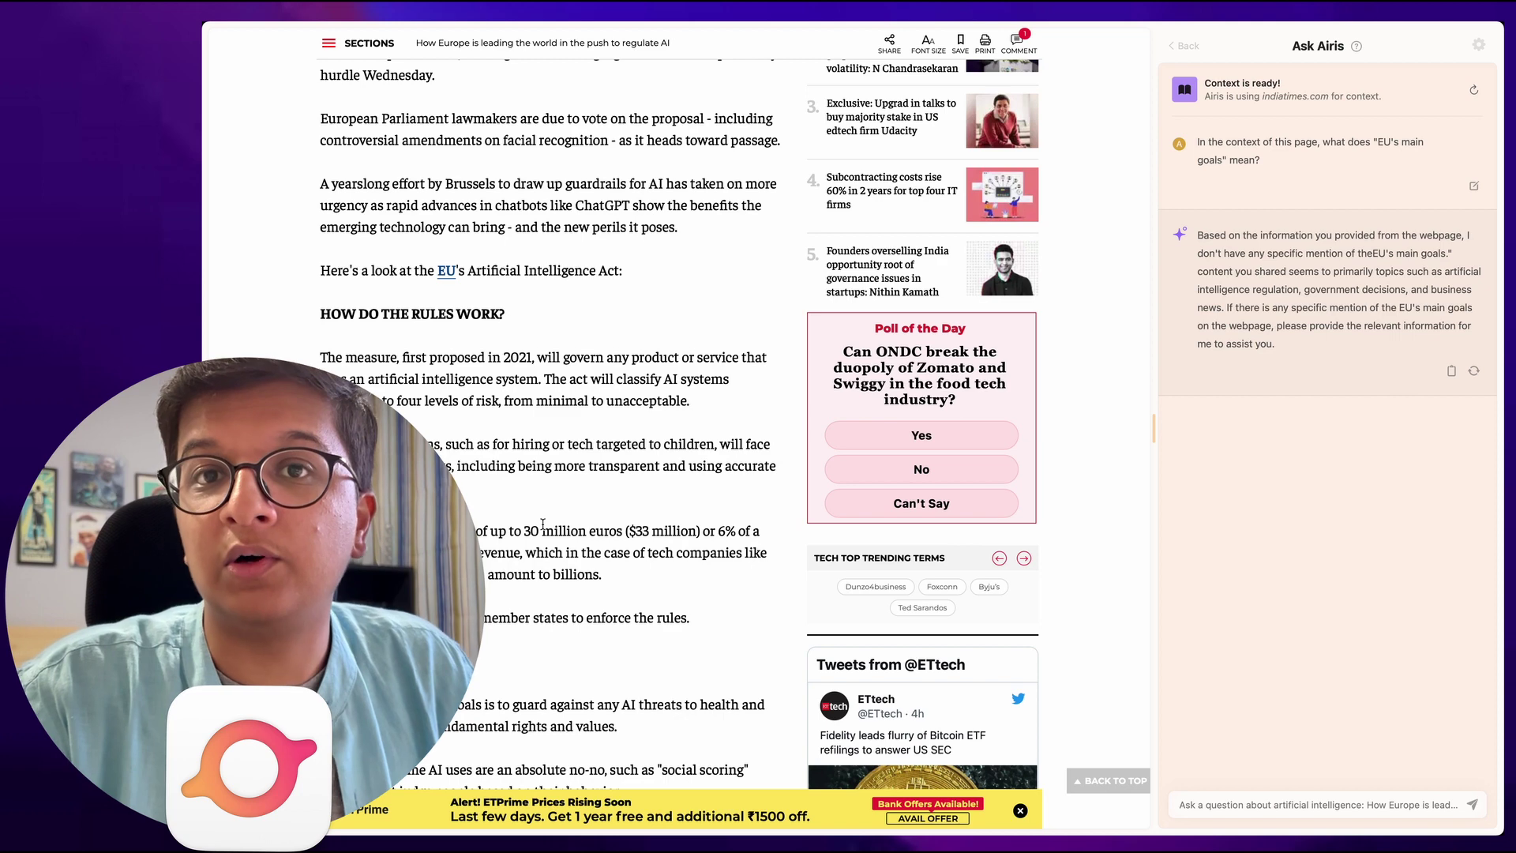
scroll(543, 524, up, 3)
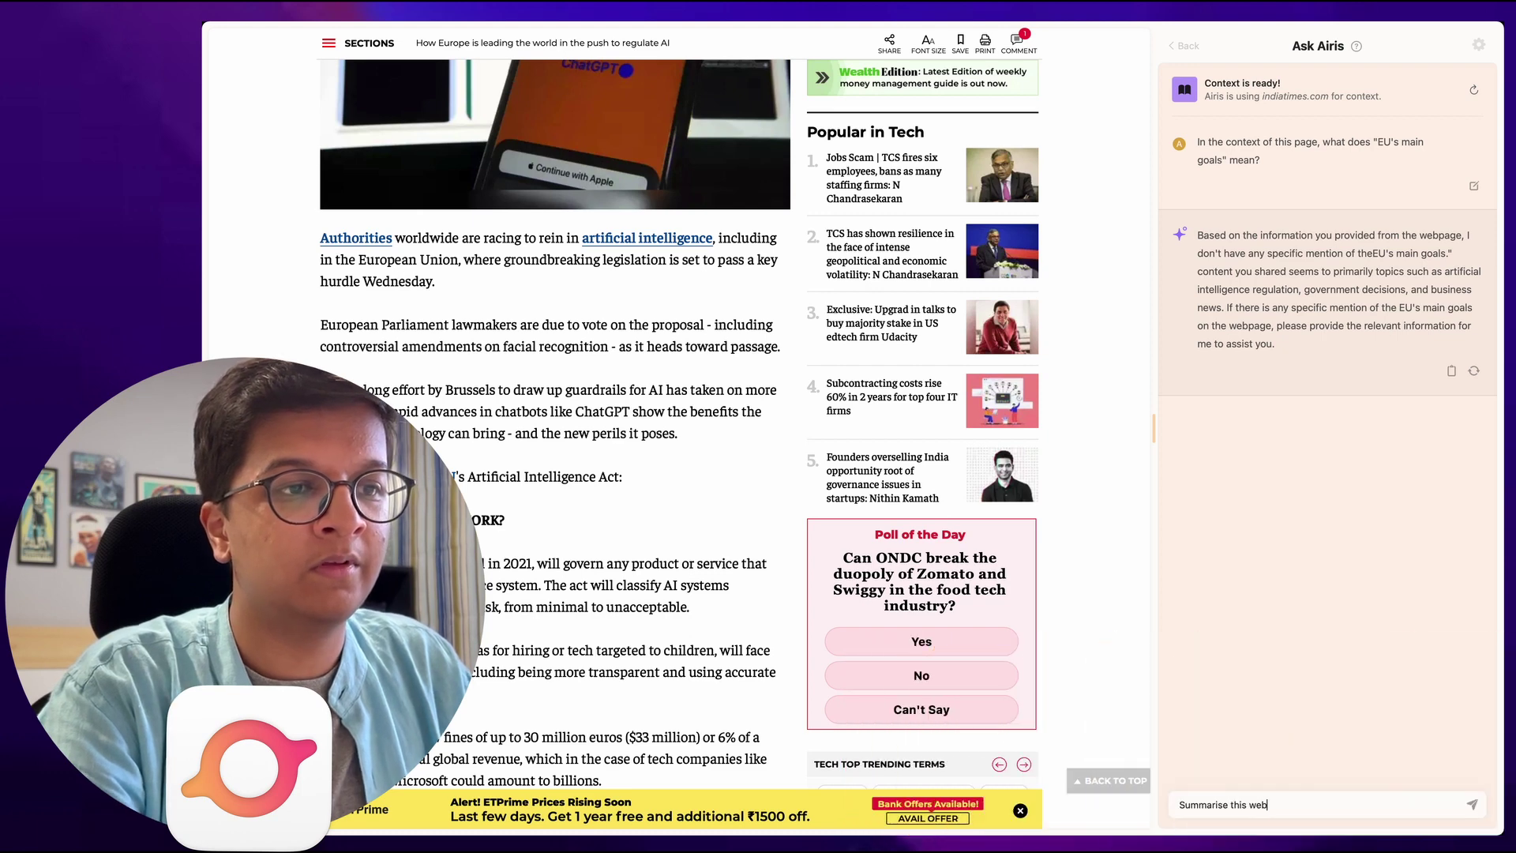
key(Return)
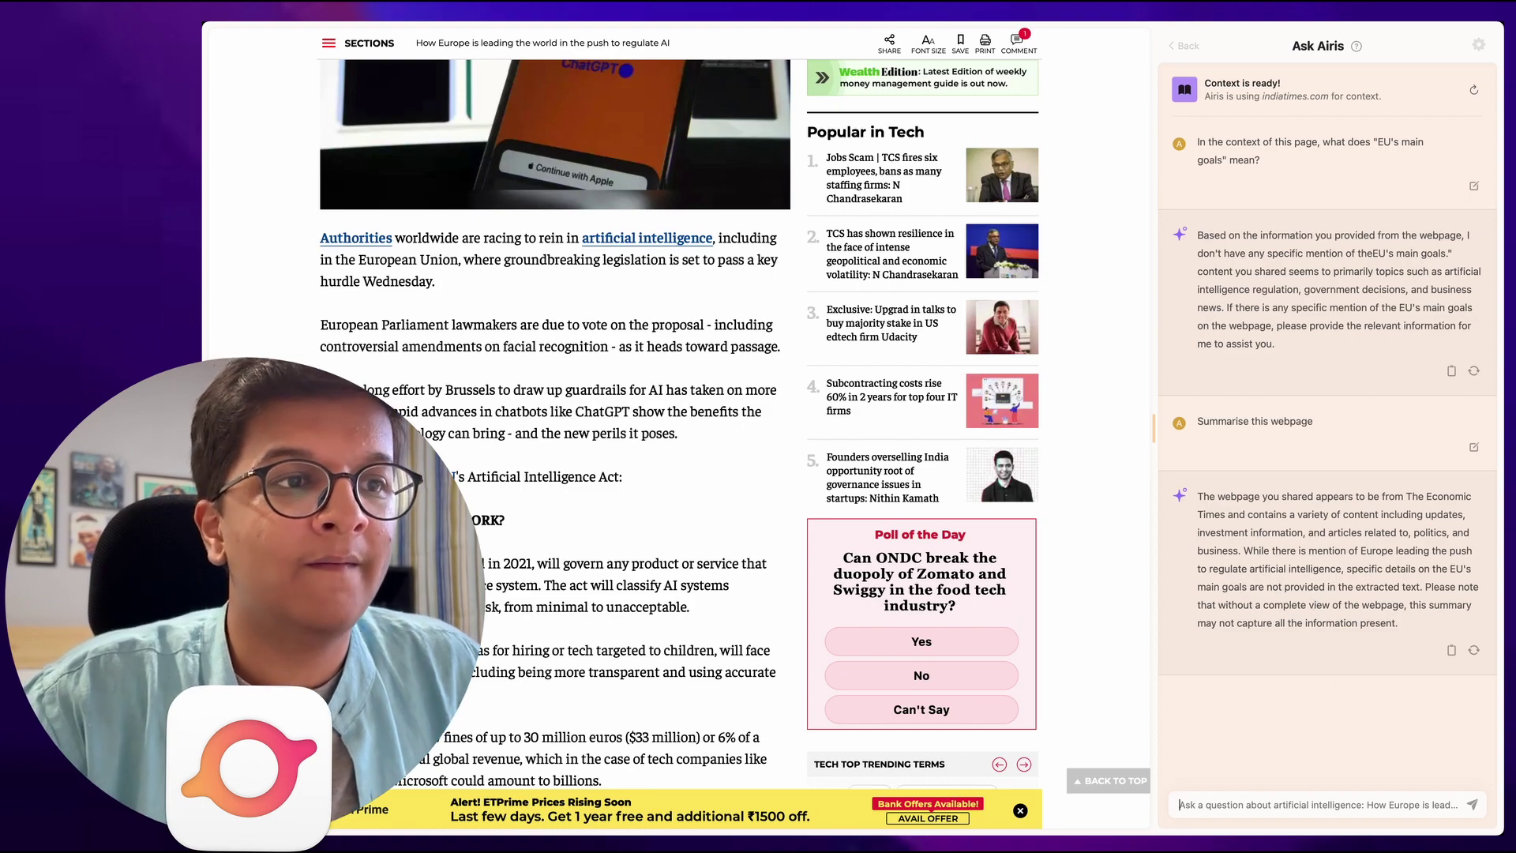
scroll(553, 426, down, 20)
scroll(552, 426, up, 6)
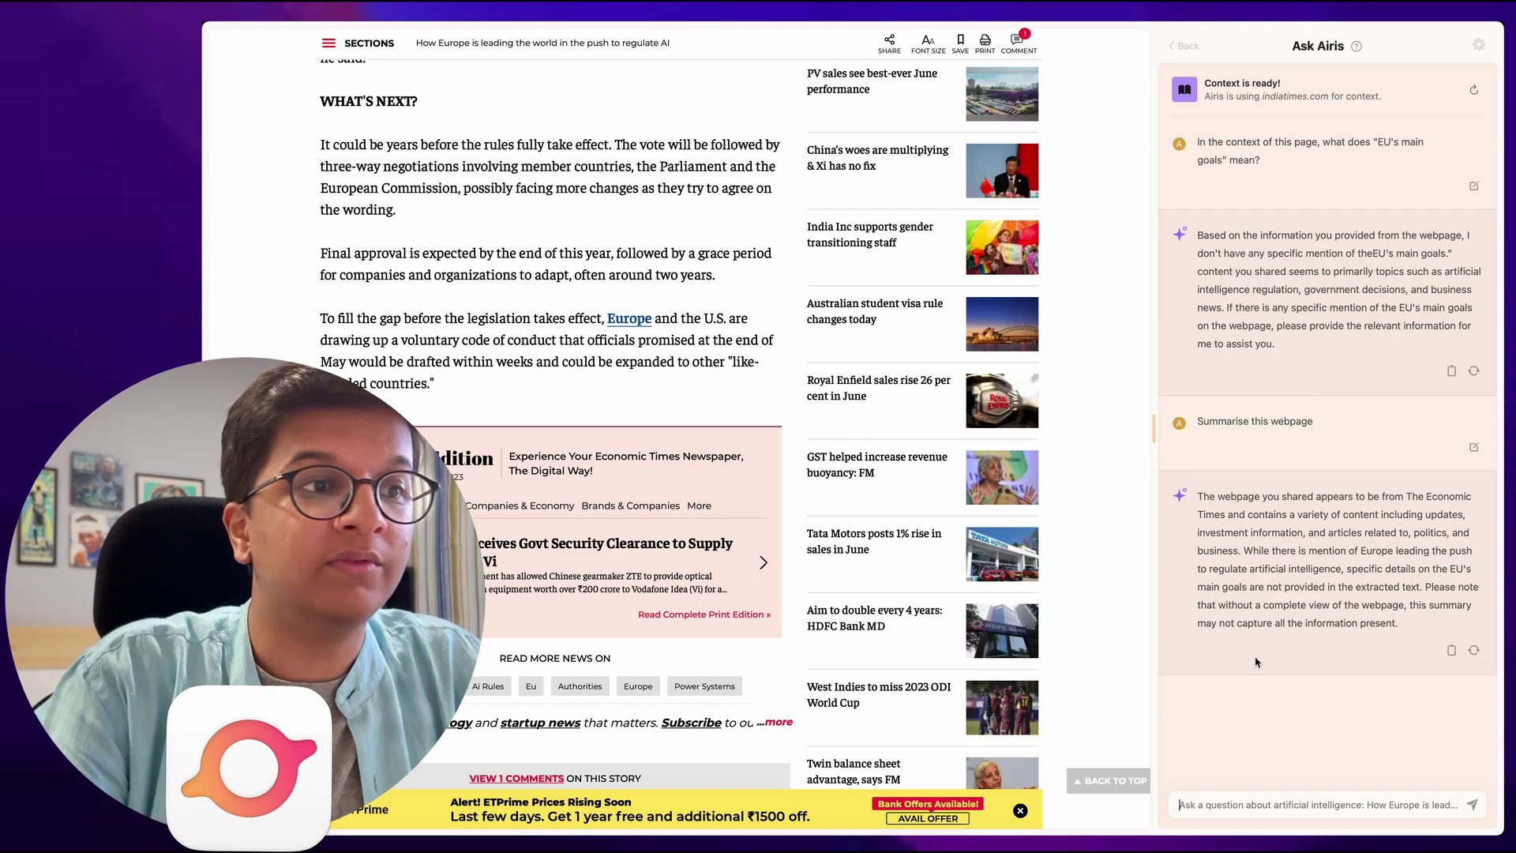
drag(1398, 624, 1403, 587)
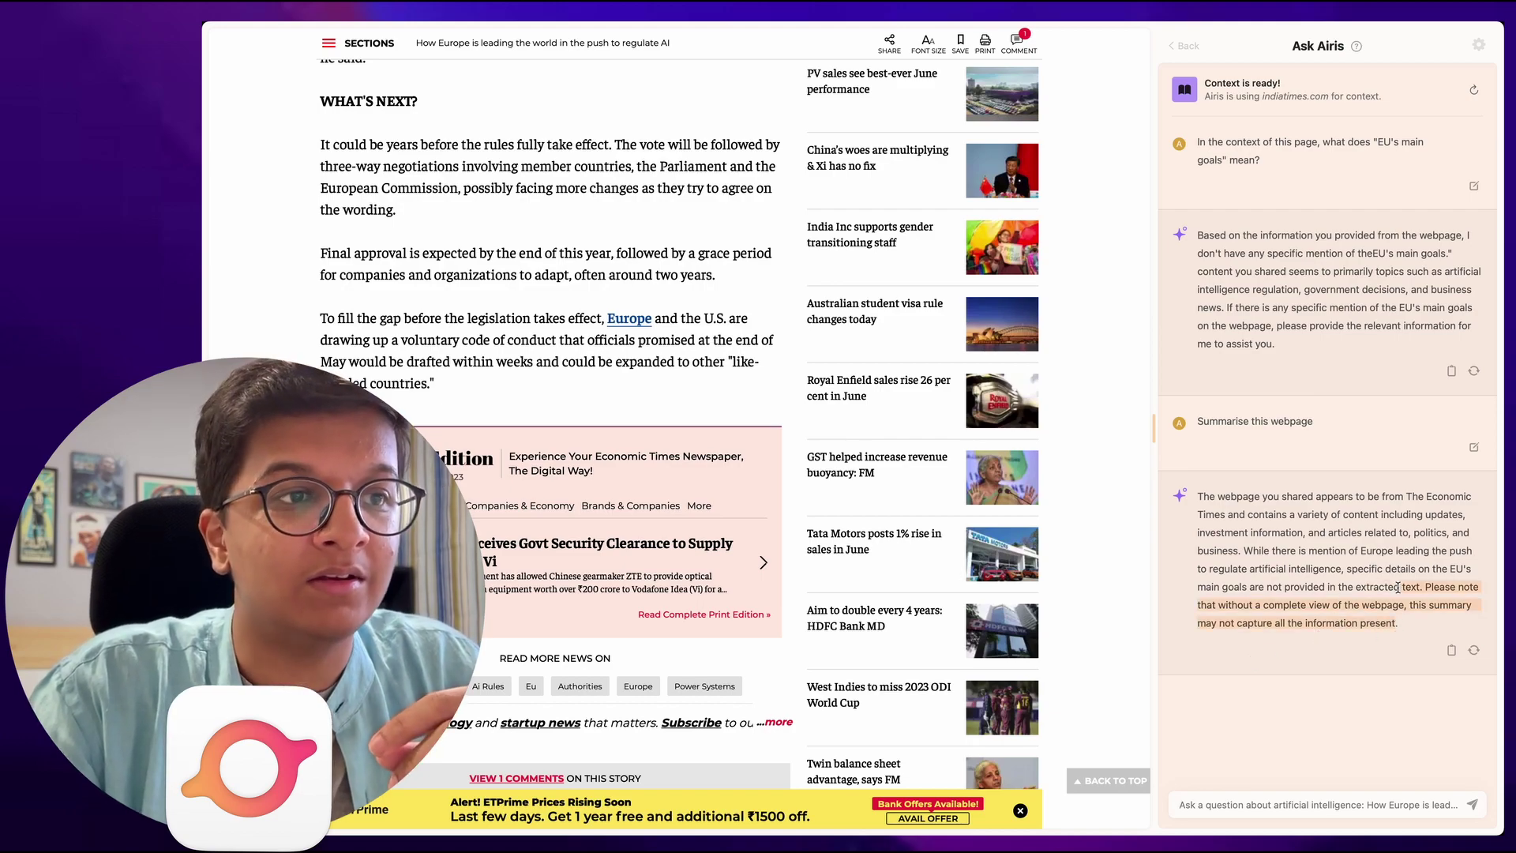
click(580, 391)
scroll(553, 363, up, 10)
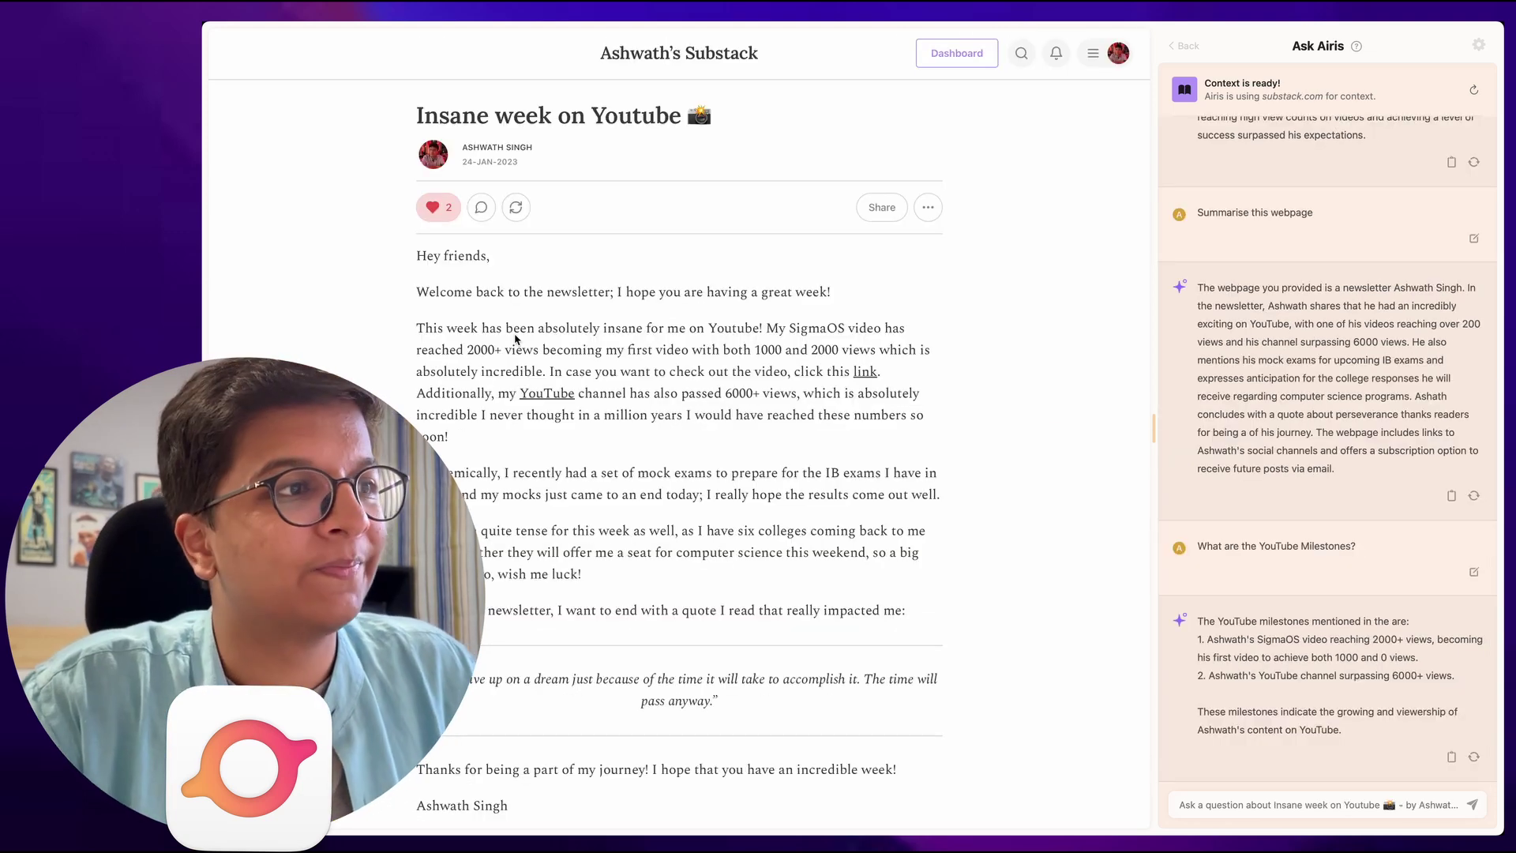
Close the Airis chat panel, bring it back, then close it again.
key(Escape)
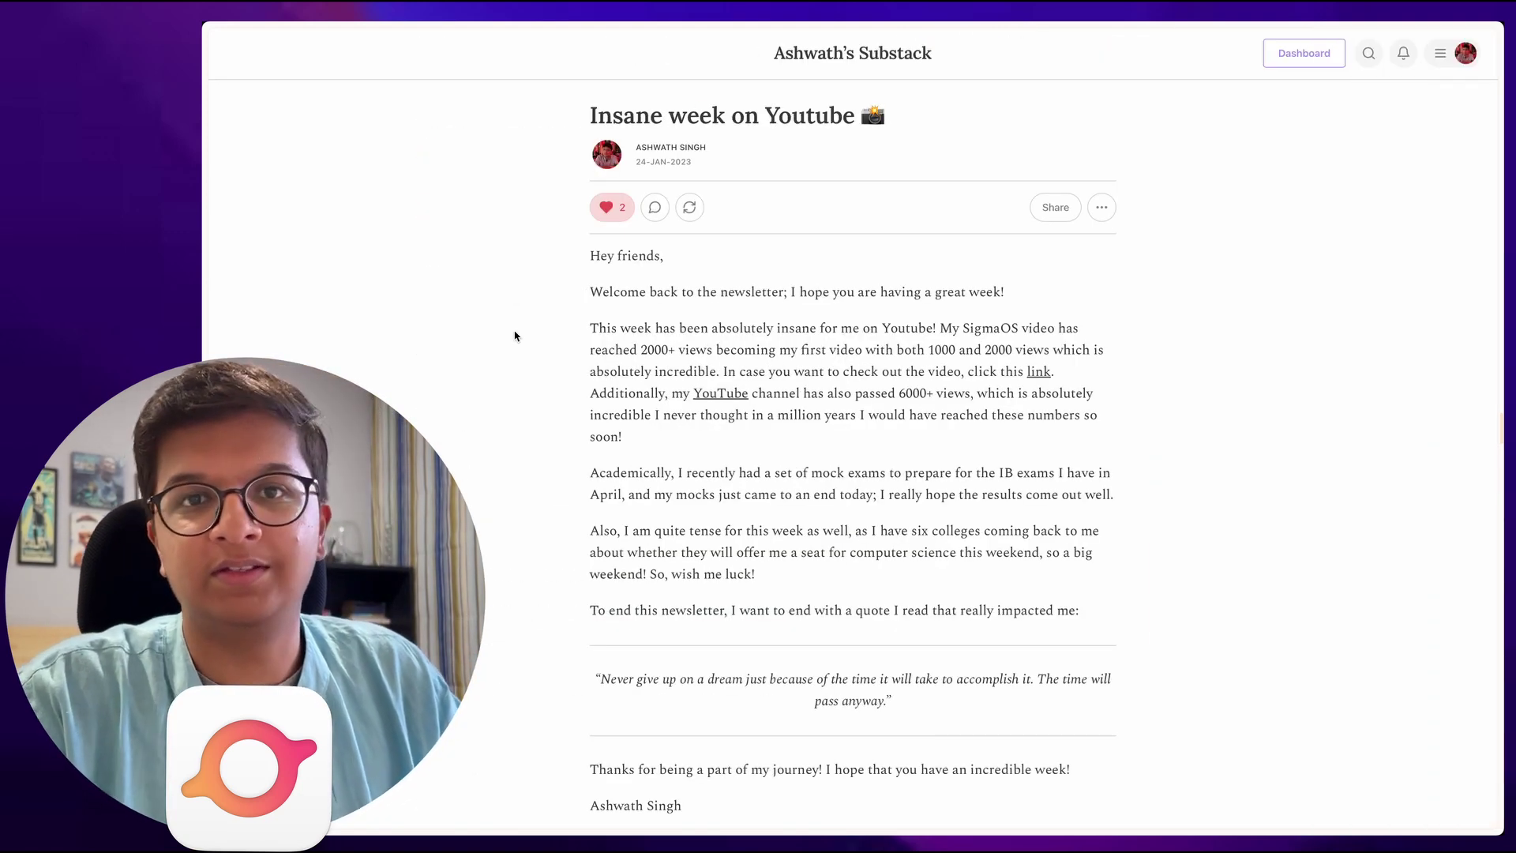
key(super+k)
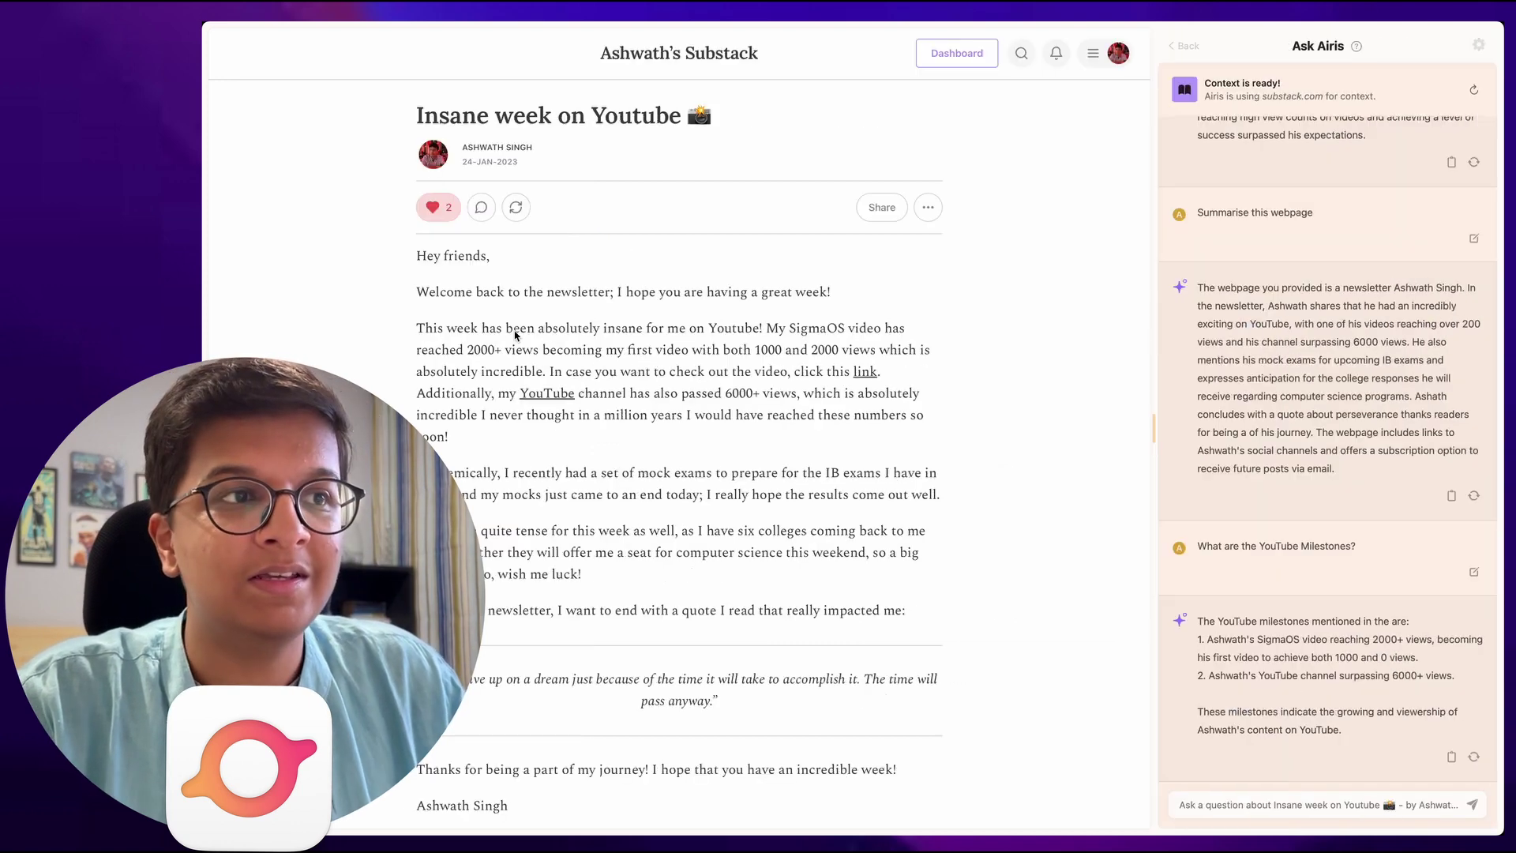
key(Escape)
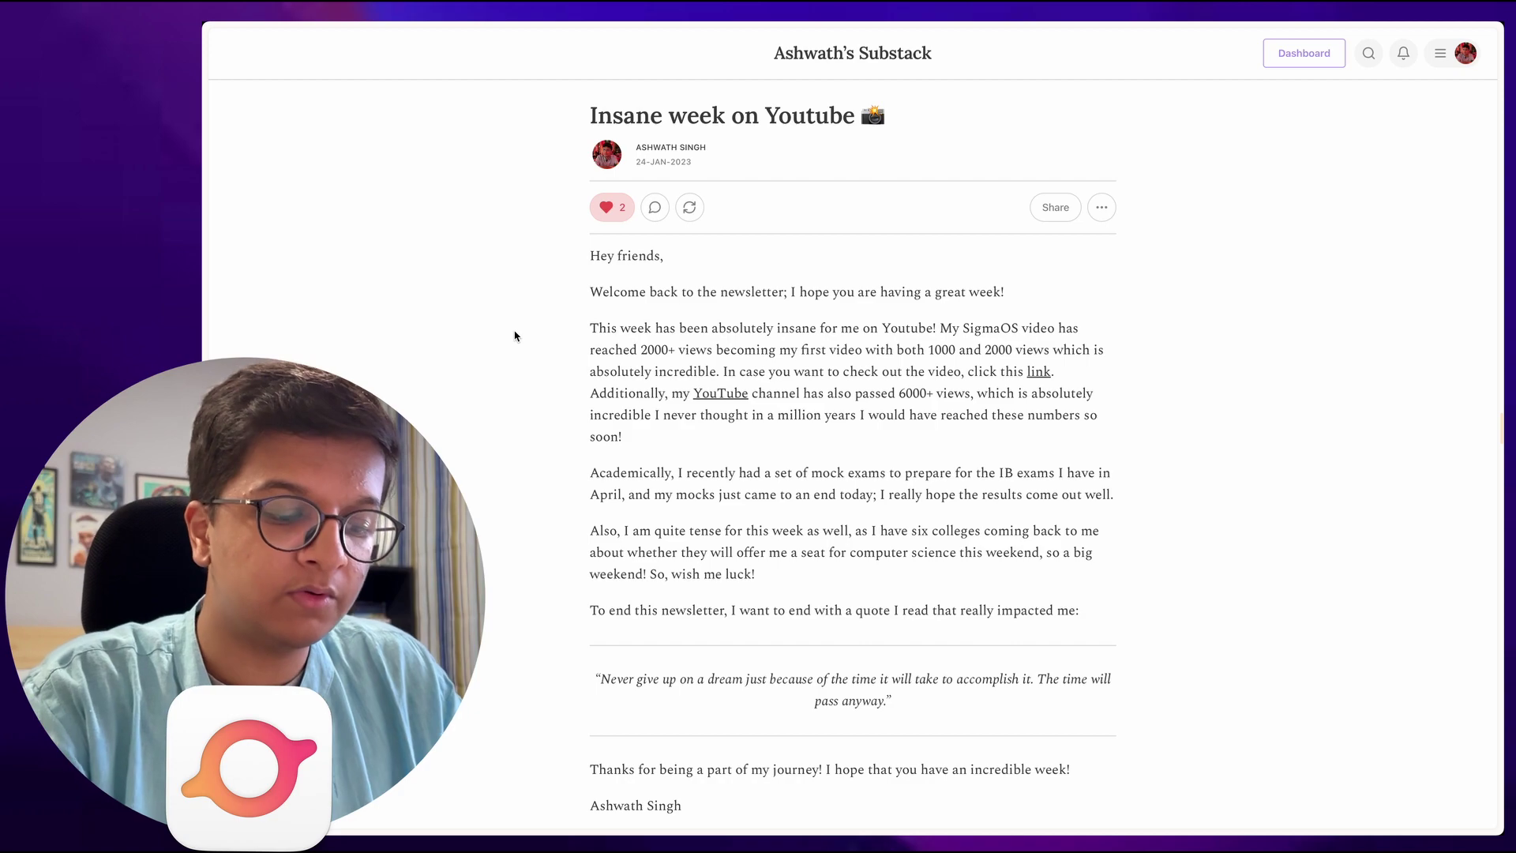
Apply the 'Add humor' rewrite, review 'Absolutely bonkers week on Youtube', then revert to the original.
key(super+k)
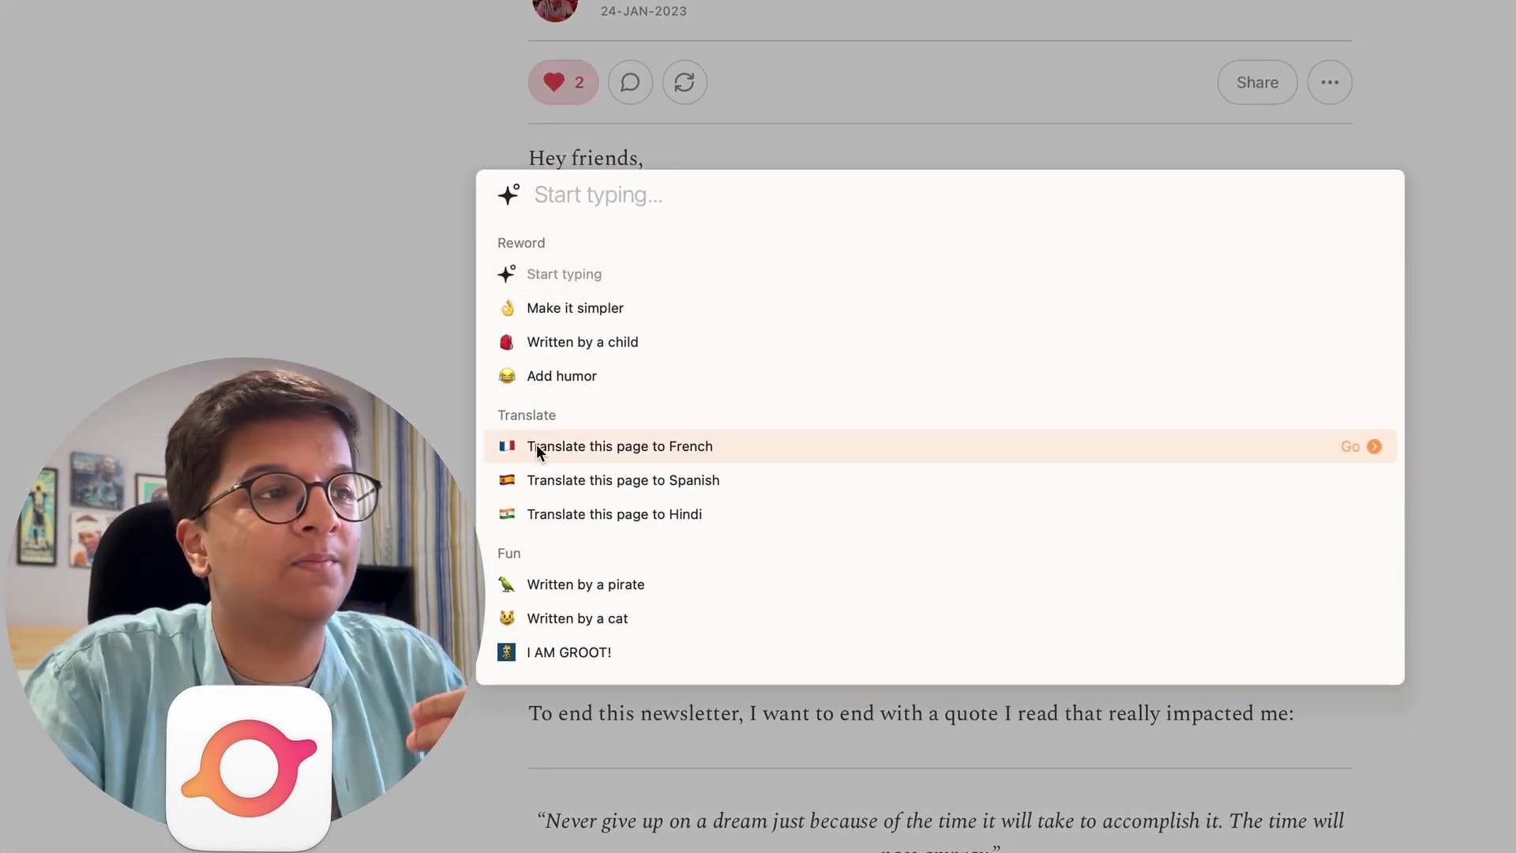
click(588, 371)
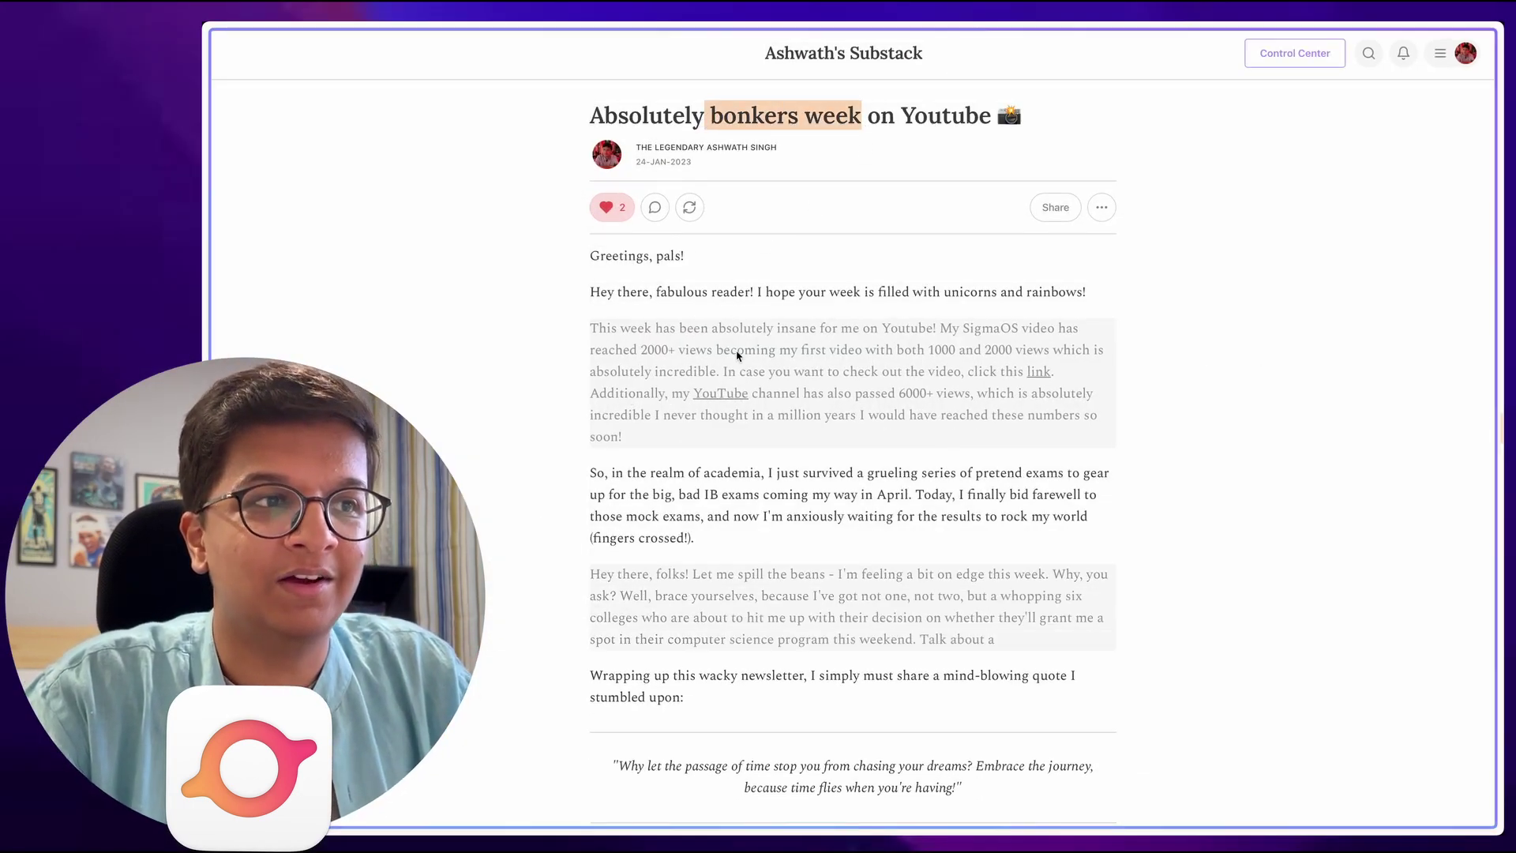
scroll(814, 513, down, 3)
scroll(814, 513, down, 3)
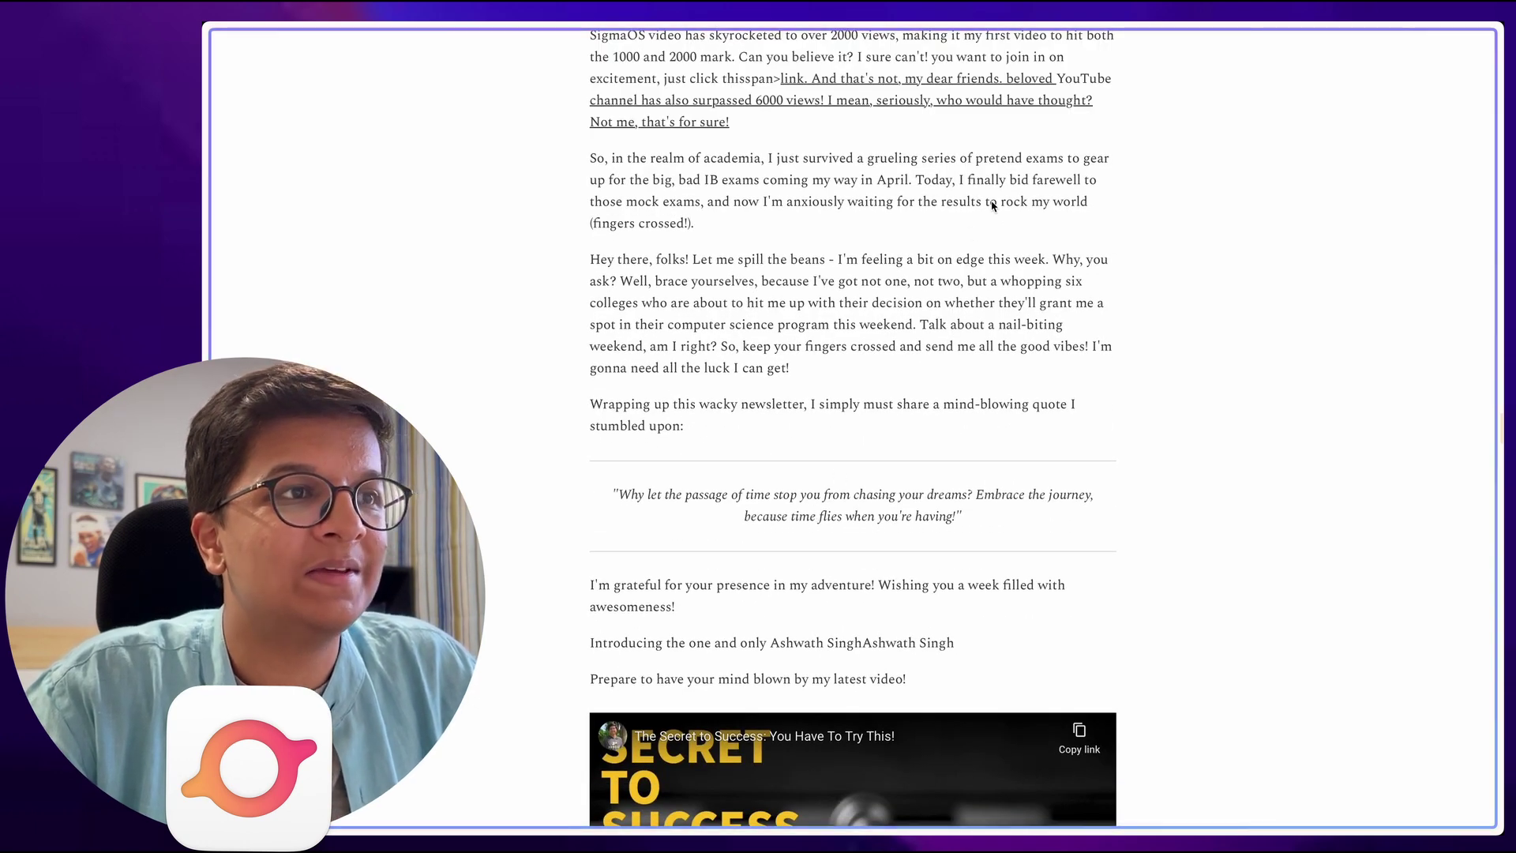
drag(967, 180, 1084, 201)
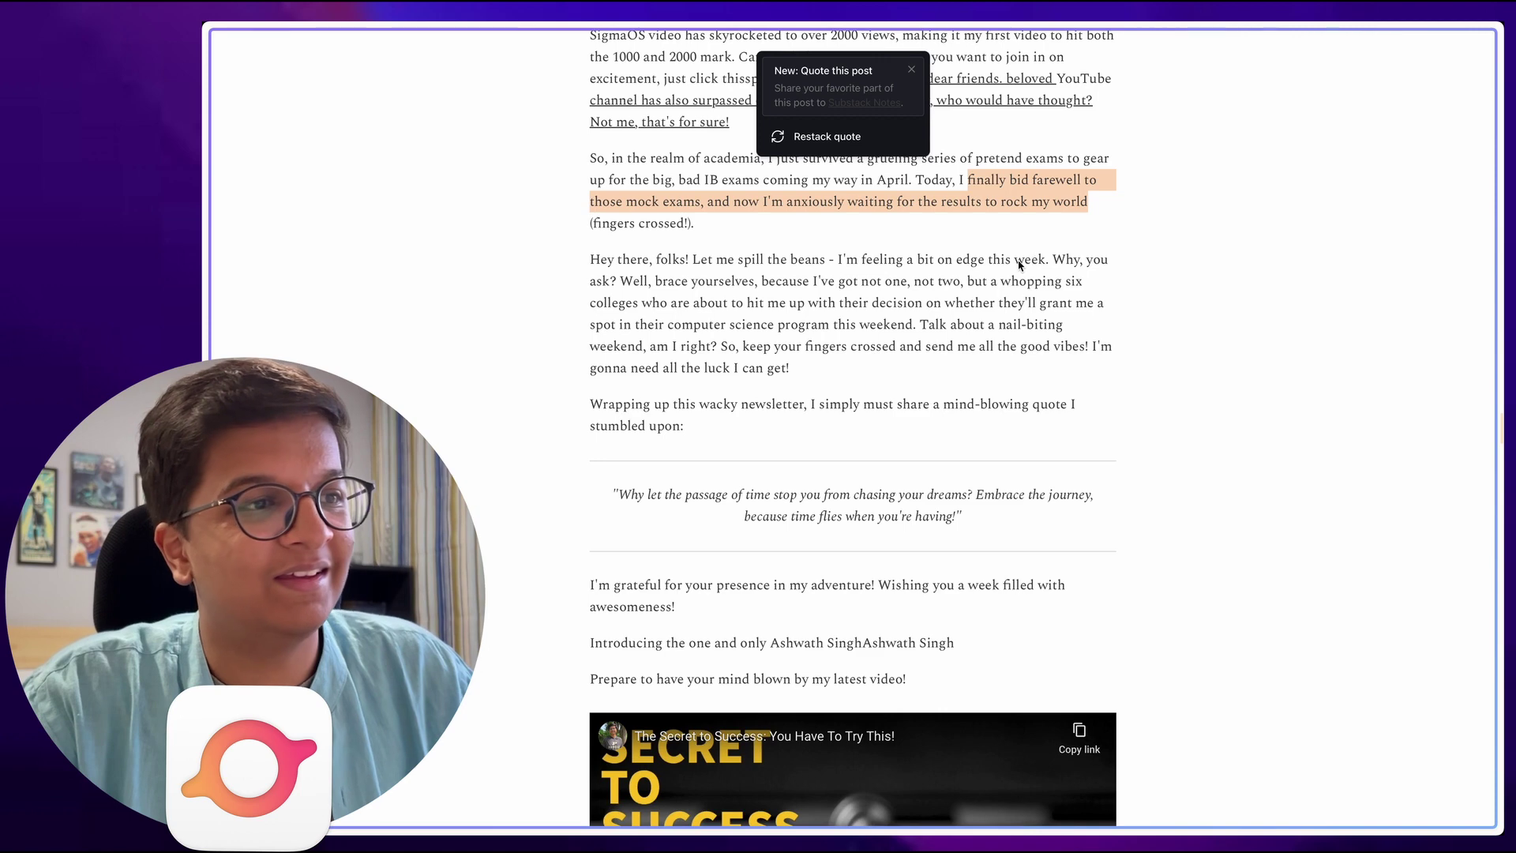
click(966, 325)
scroll(969, 327, up, 3)
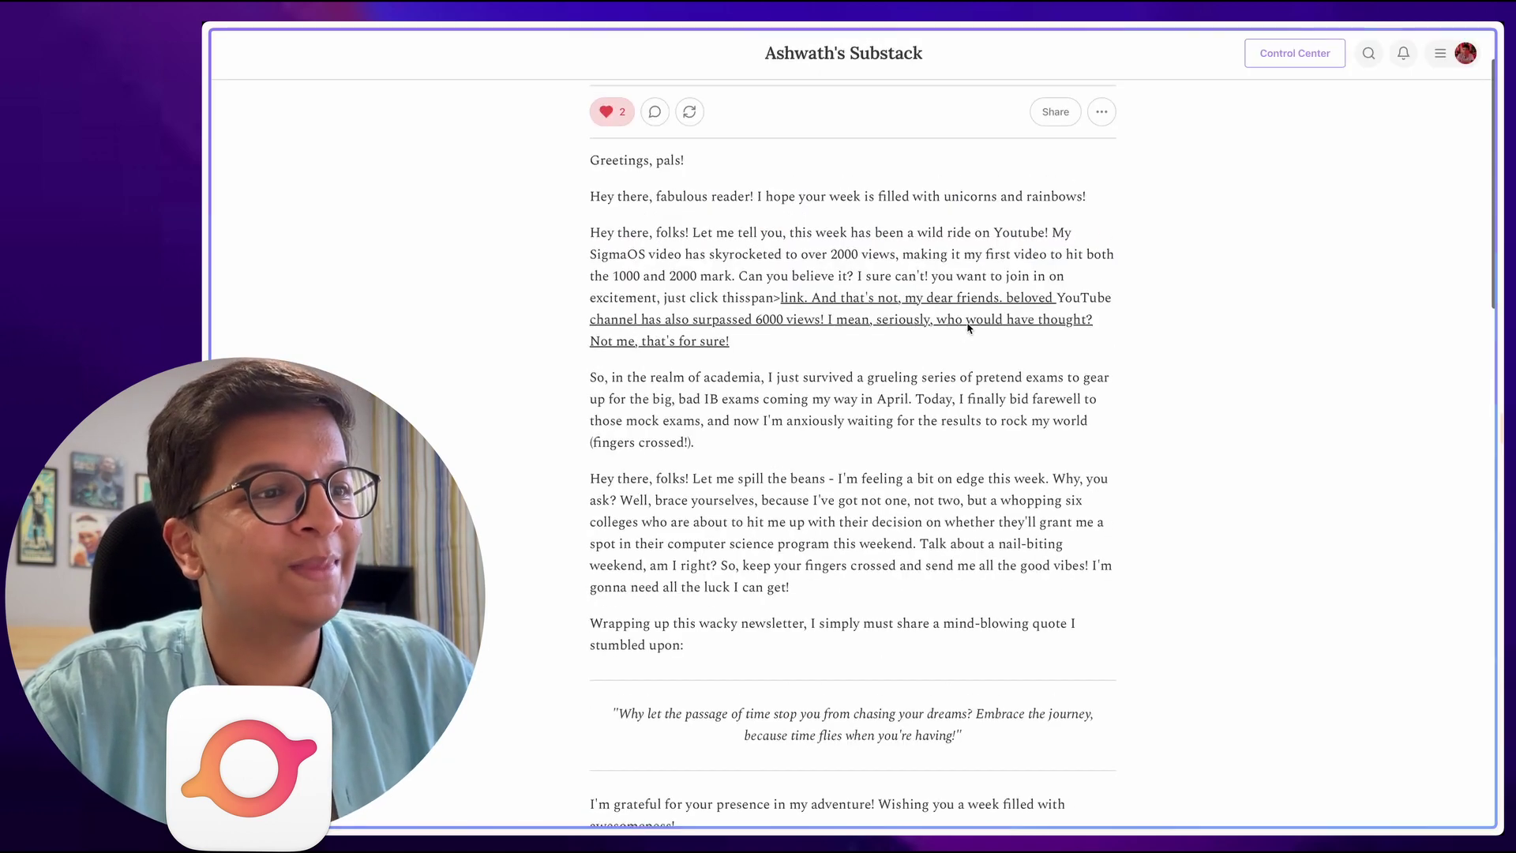
scroll(968, 329, up, 1)
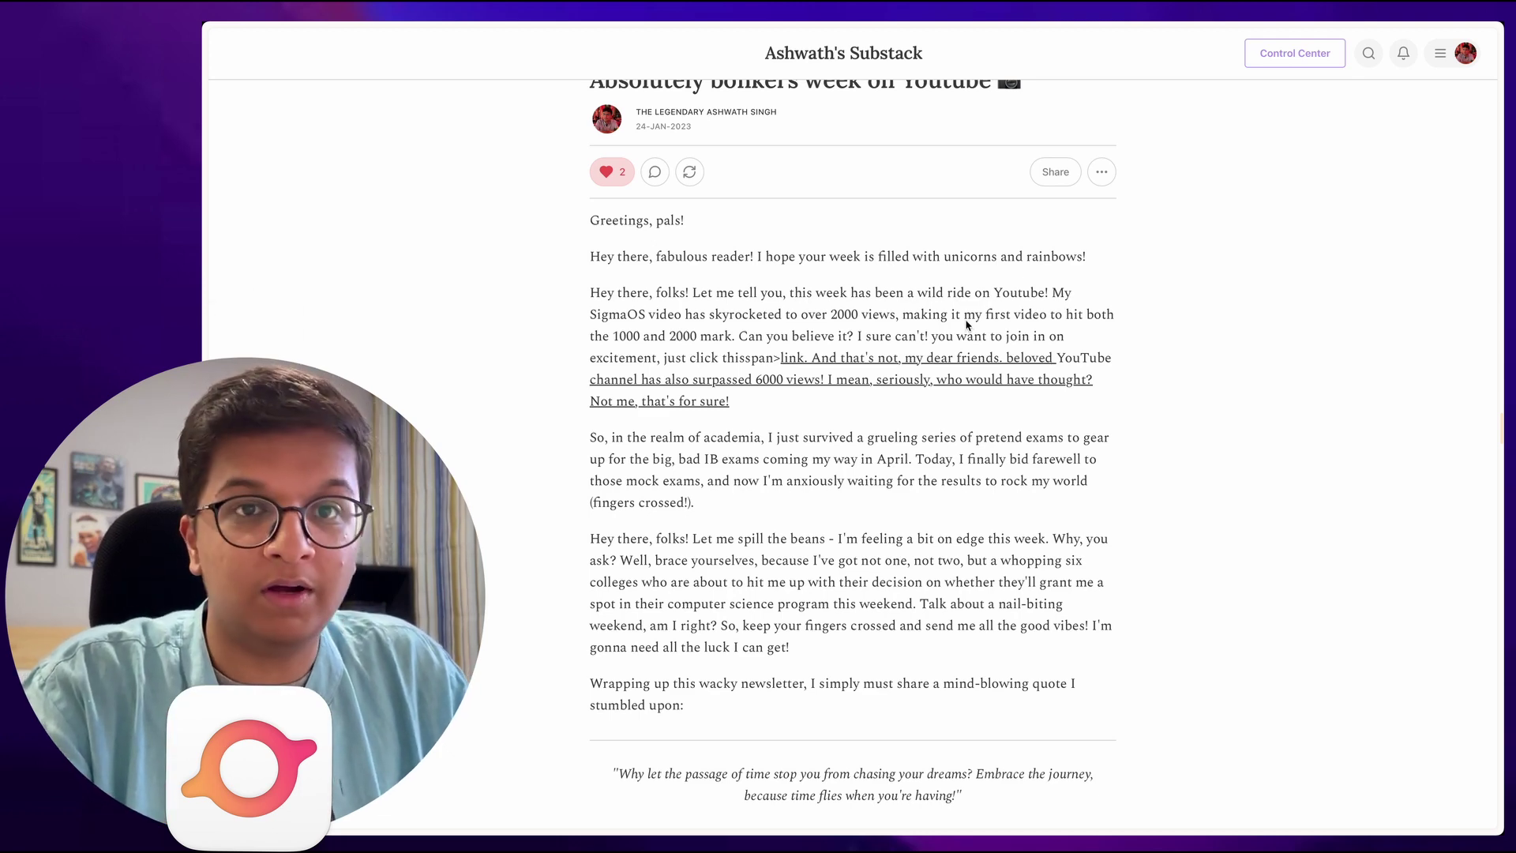
key(super+r)
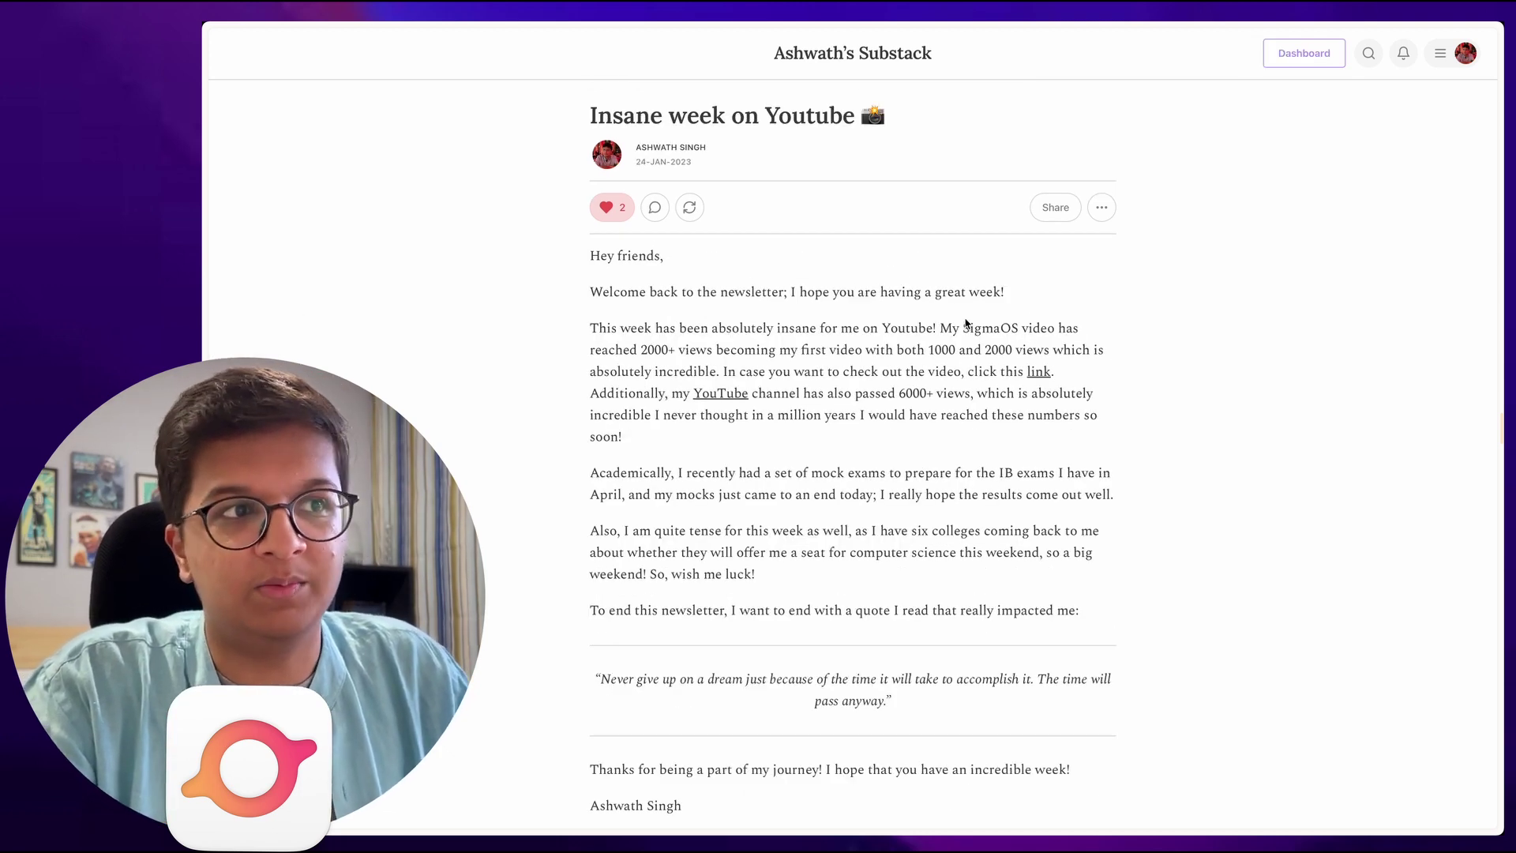
scroll(908, 360, down, 1)
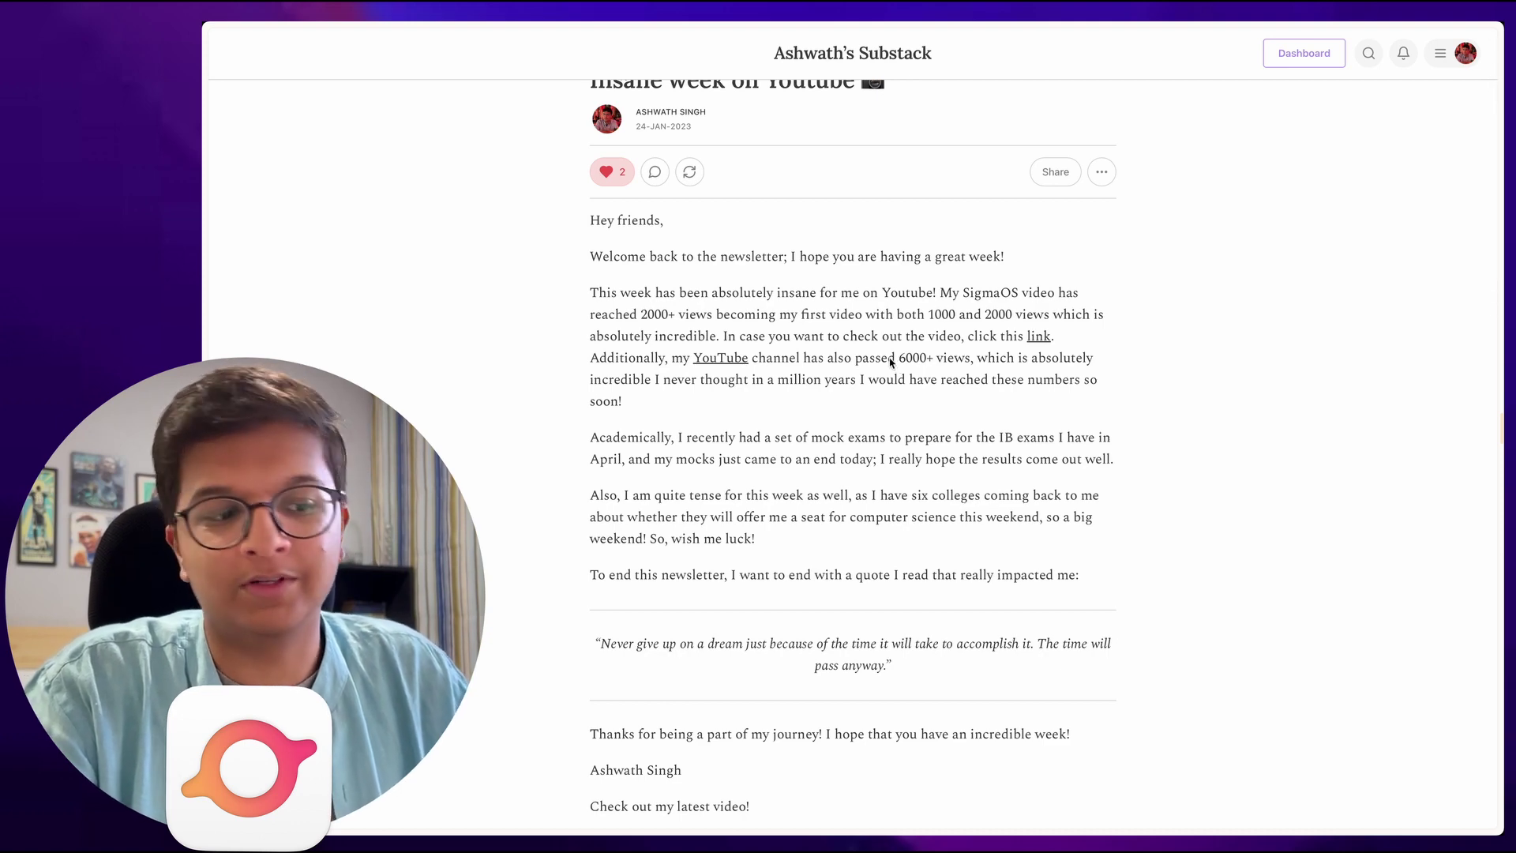
key(super+r)
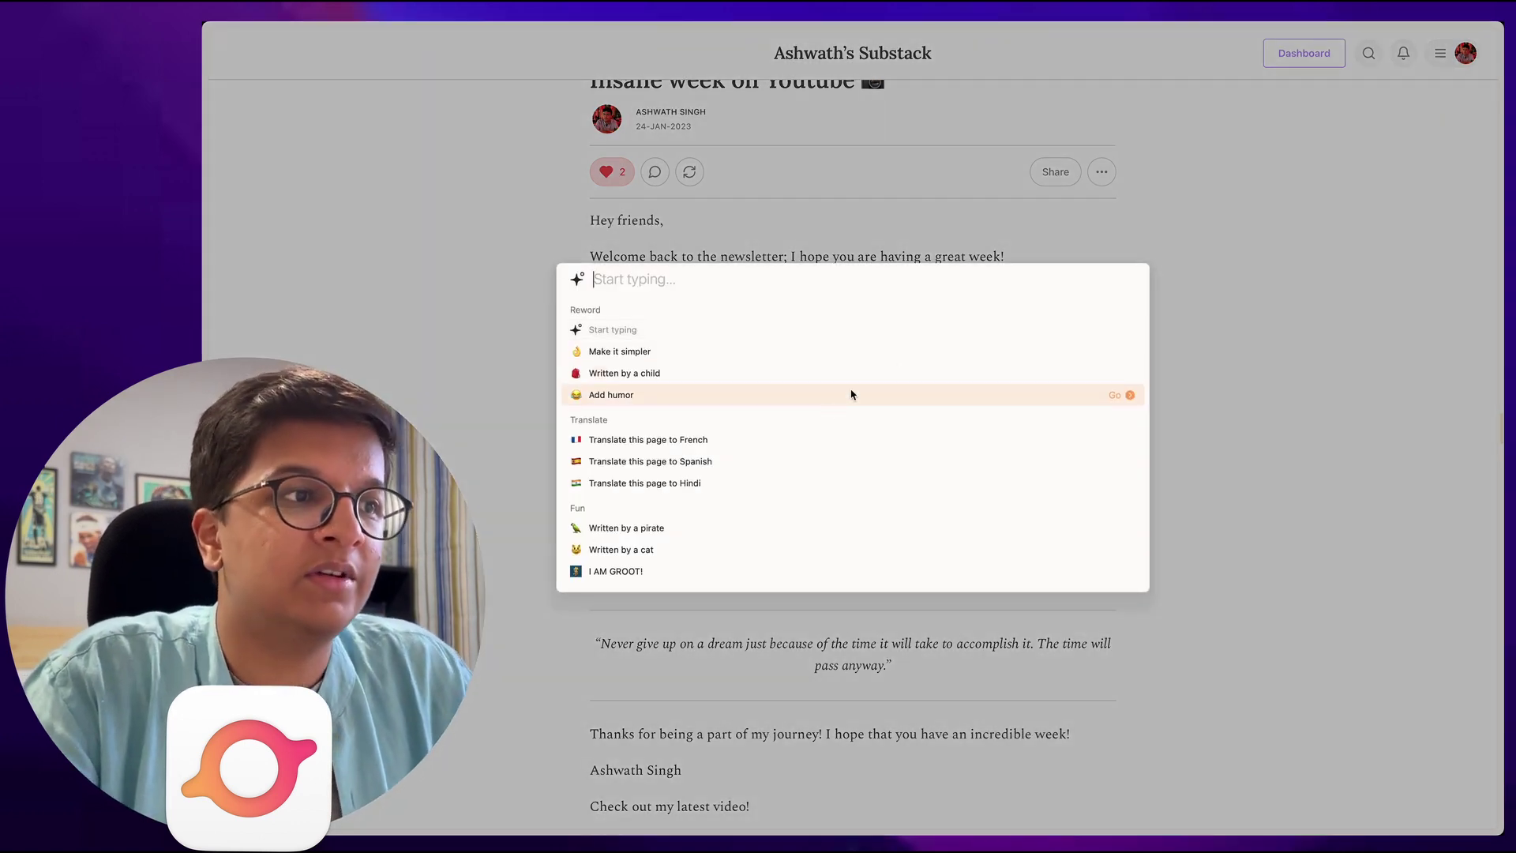
click(766, 460)
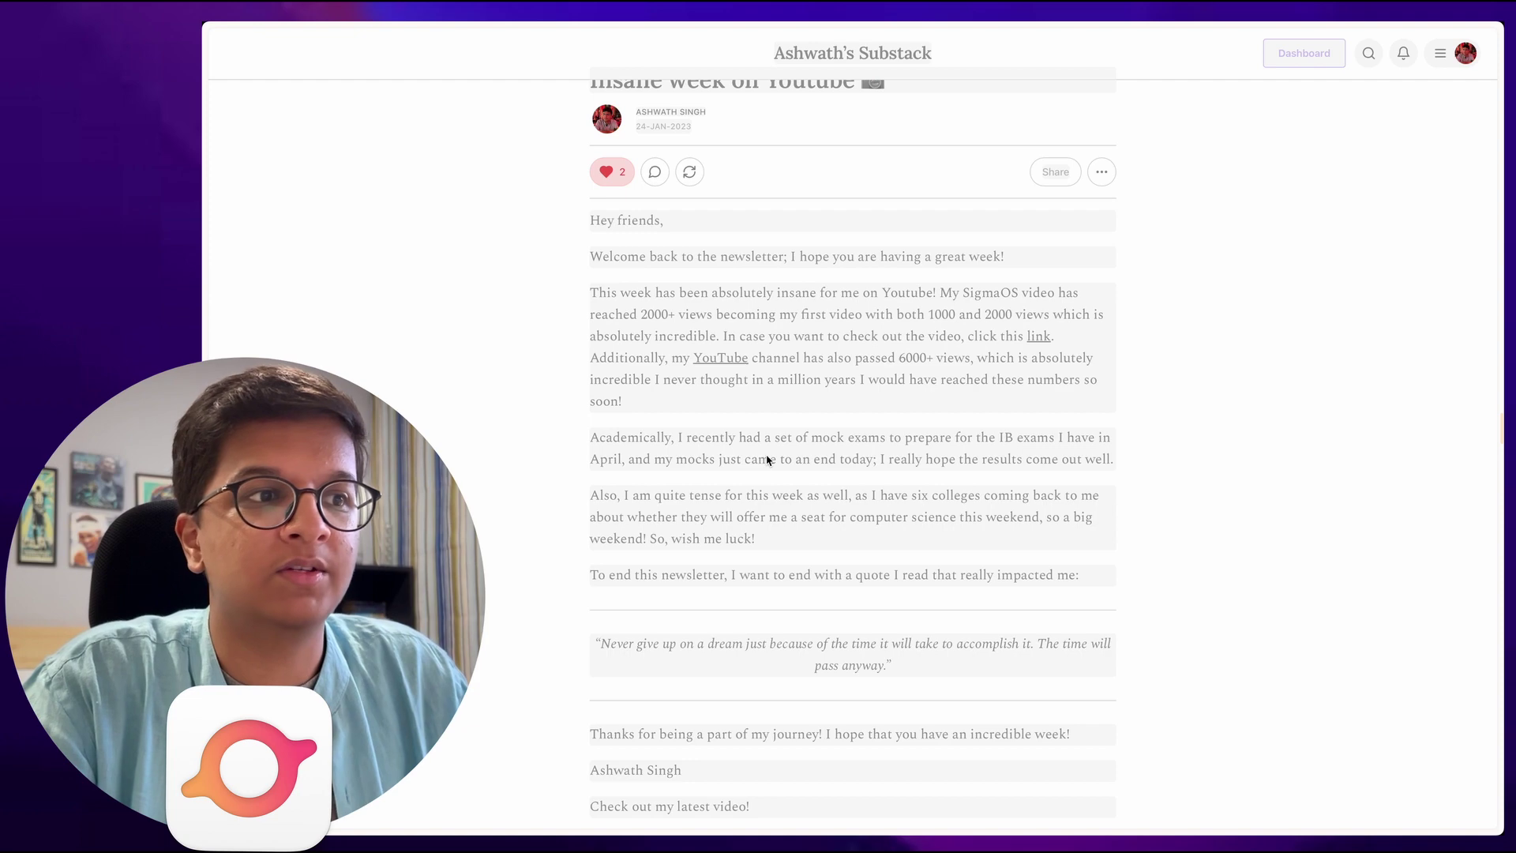
scroll(743, 572, down, 15)
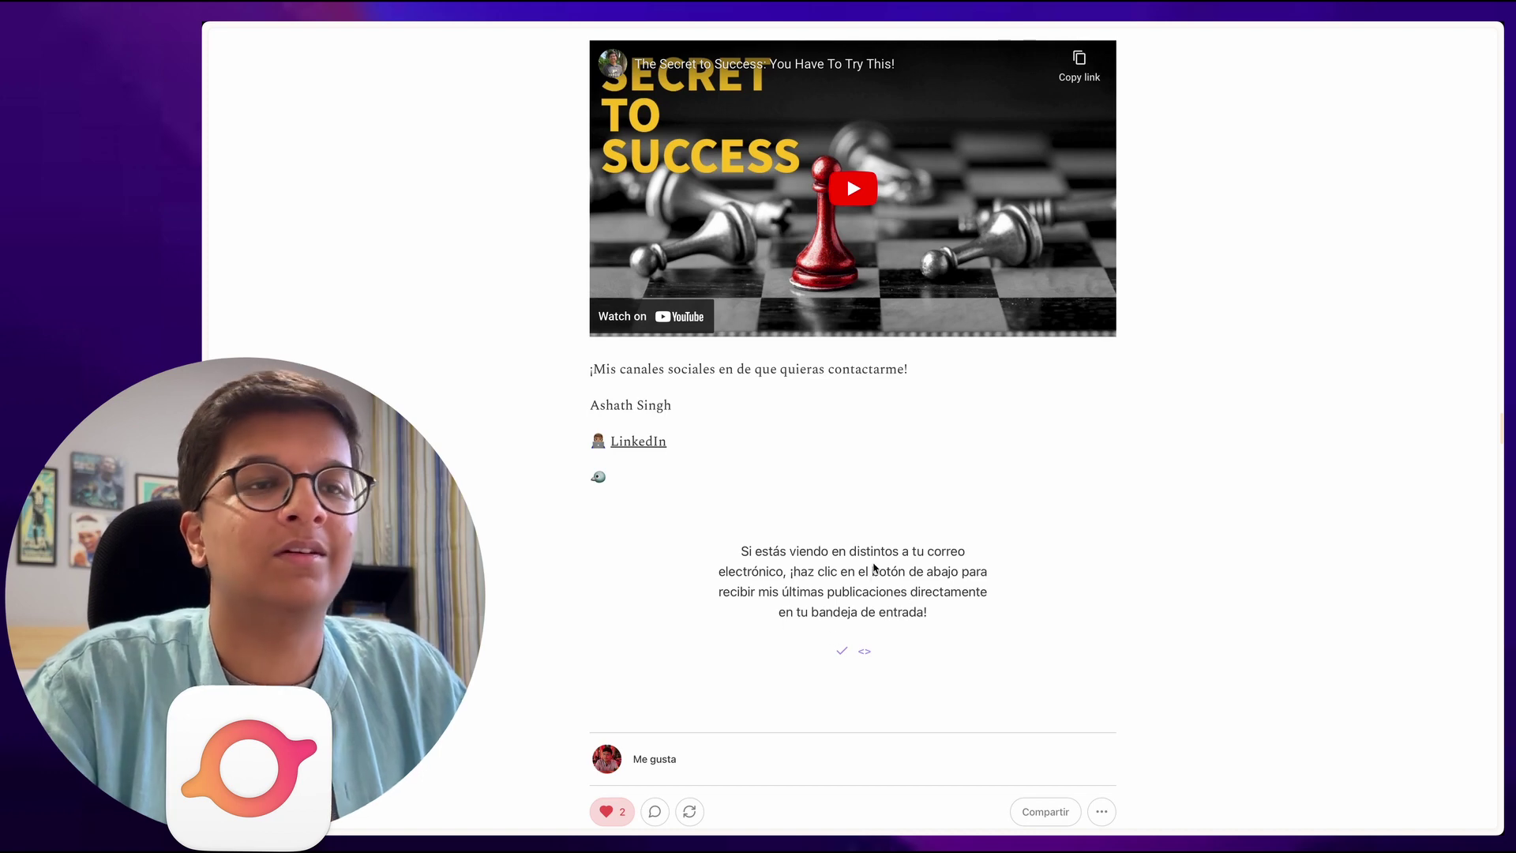
scroll(874, 569, up, 15)
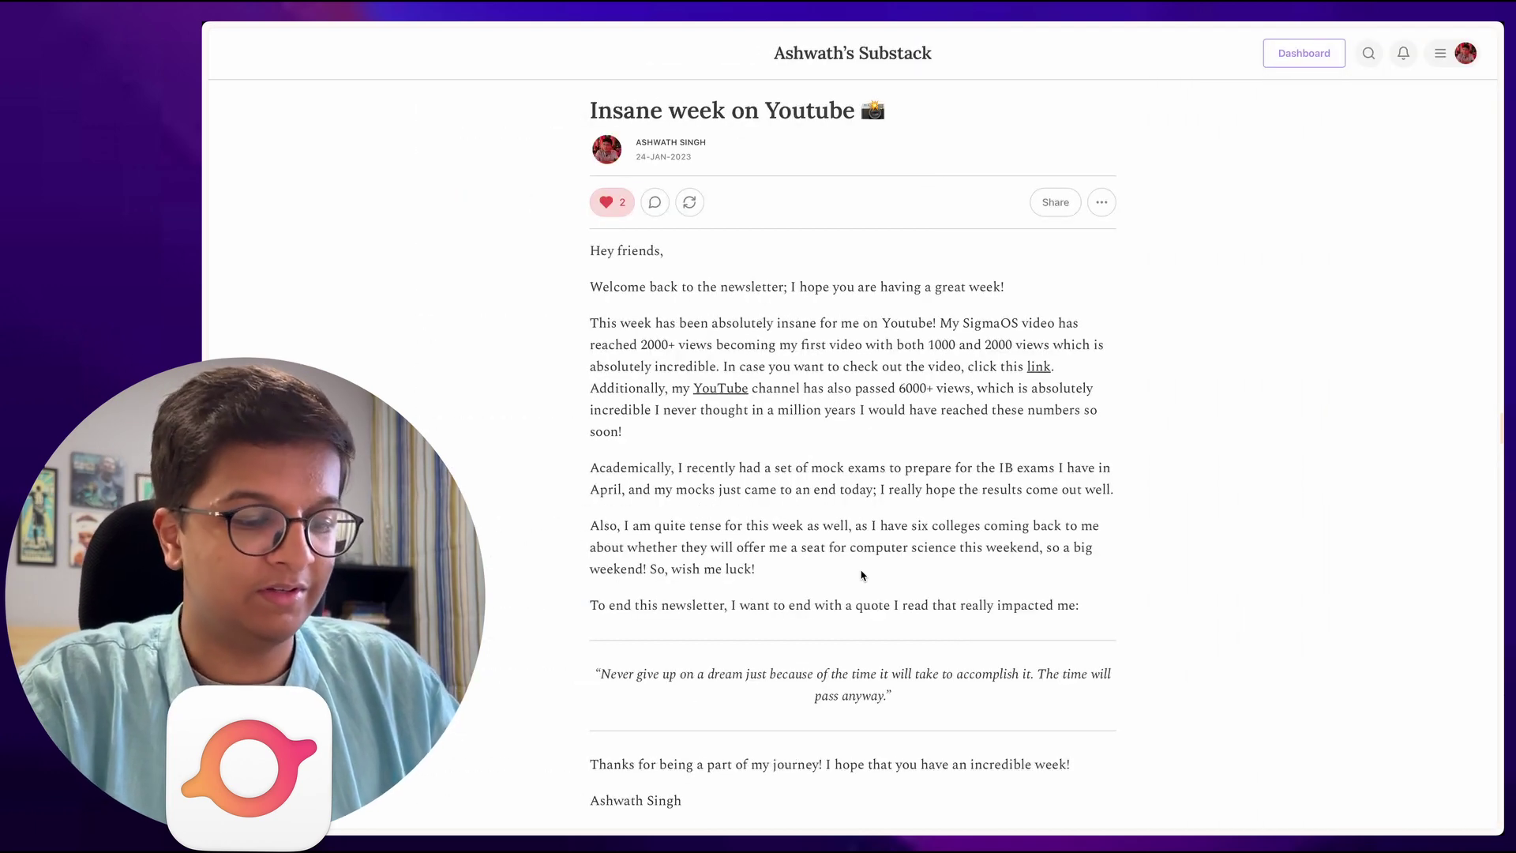
Apply Airis's 'Written by a cat' rewrite and check its 'Meow friends' welcome line.
key(super+k)
click(708, 550)
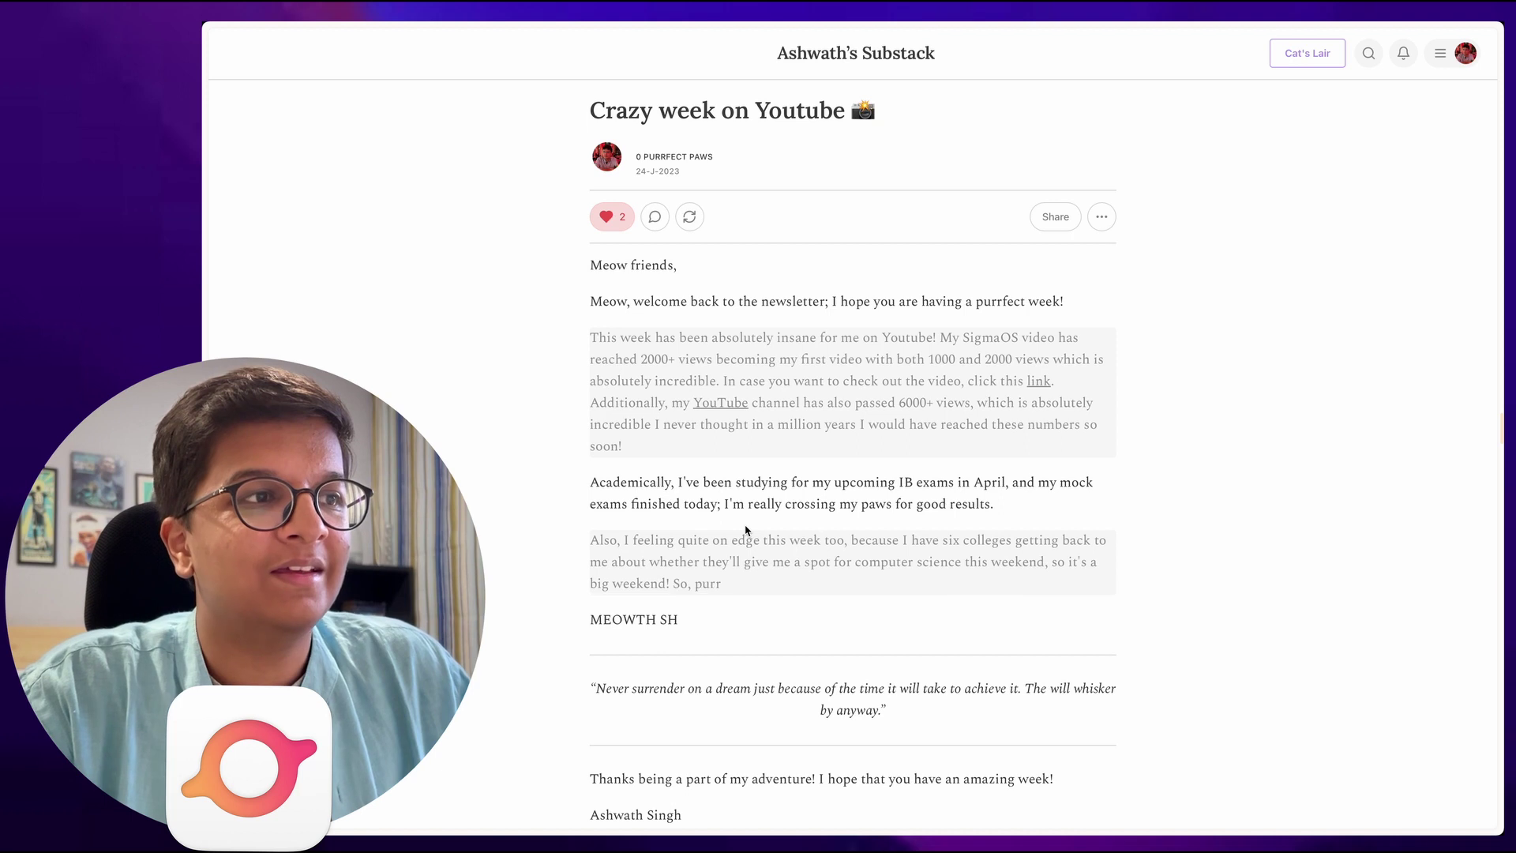
triple_click(596, 296)
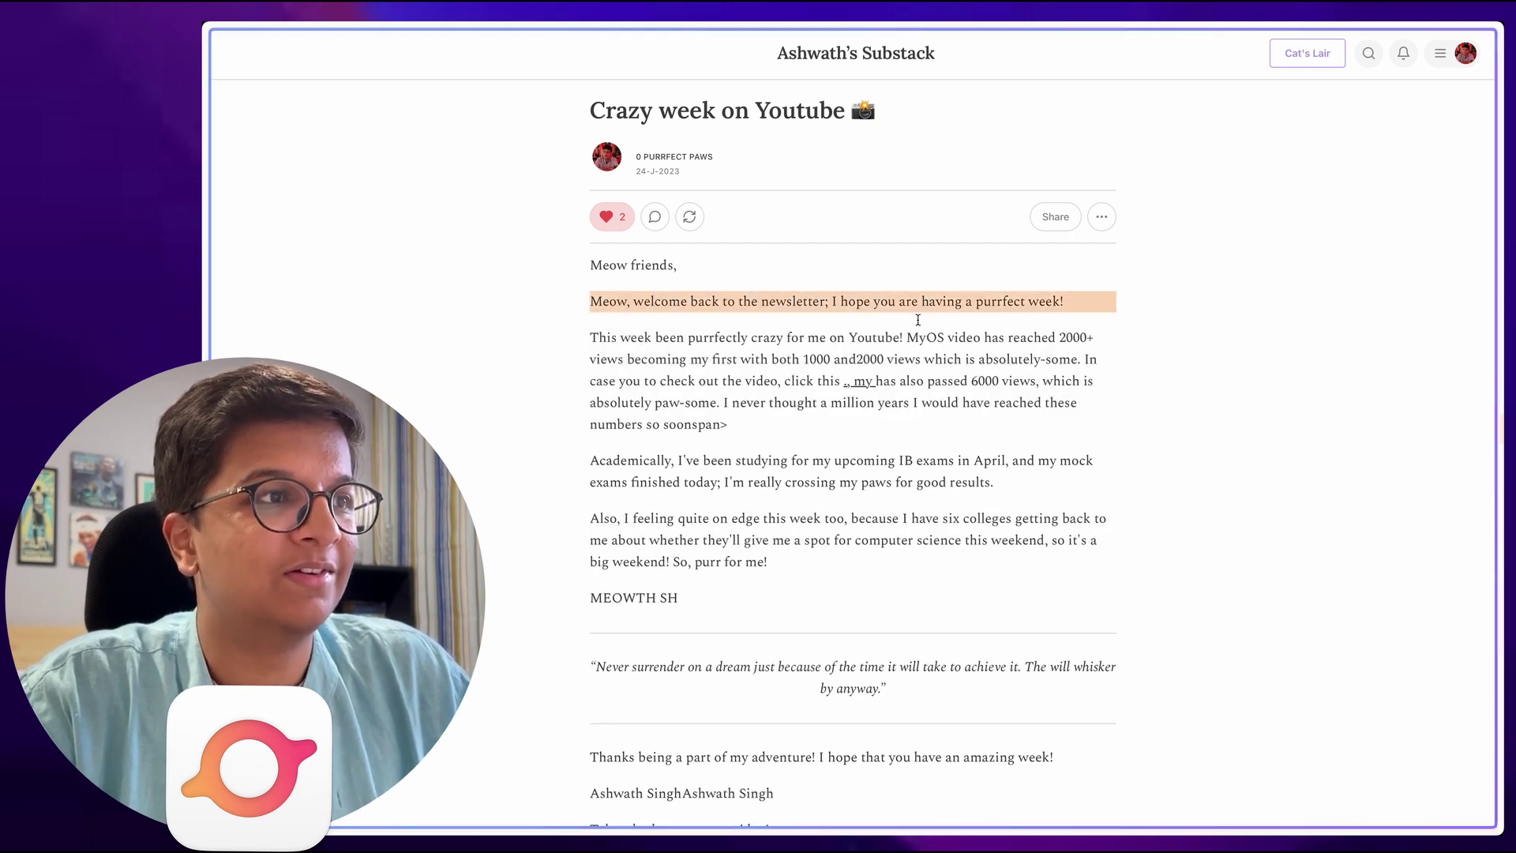
click(967, 385)
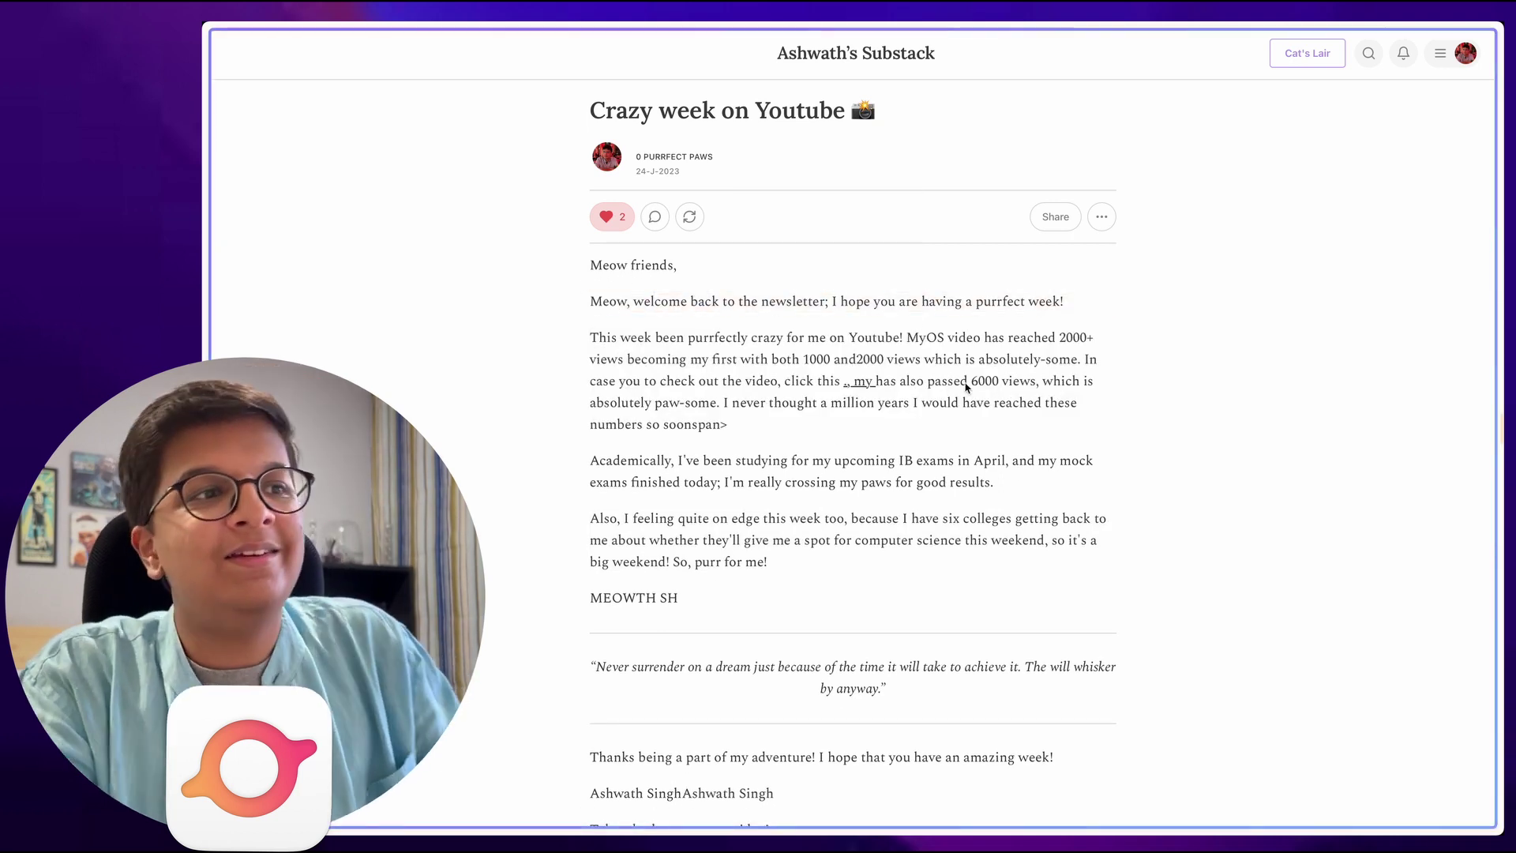